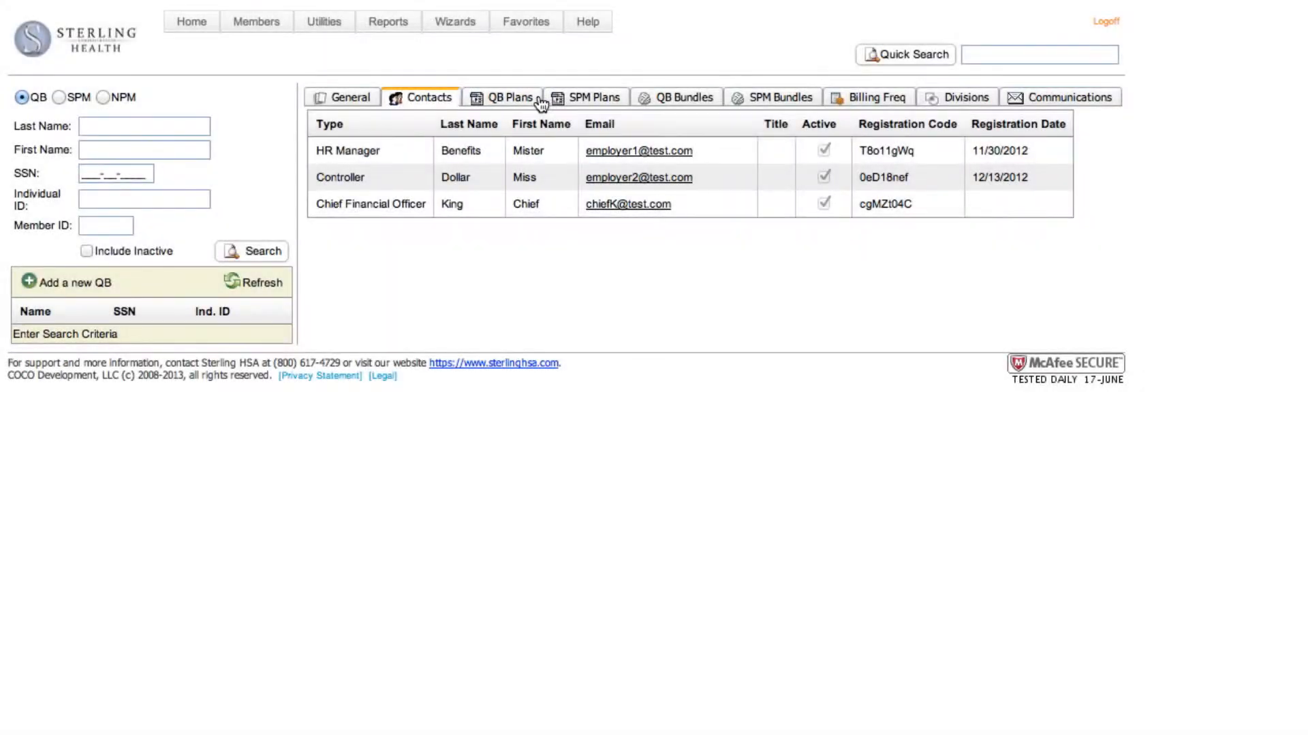
# Review the general details of the HMO Health Plan among the client's QB plans, and return to the plan list
pyautogui.click(541, 102)
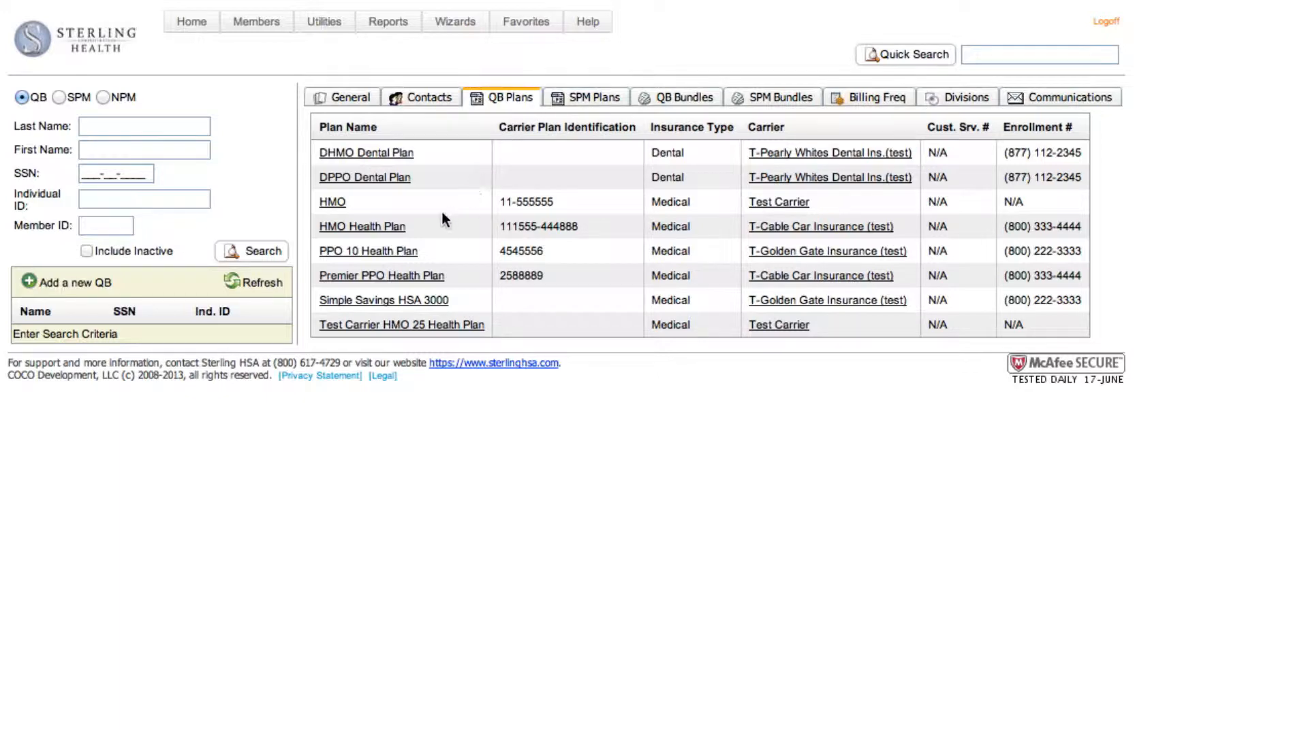
pyautogui.click(394, 231)
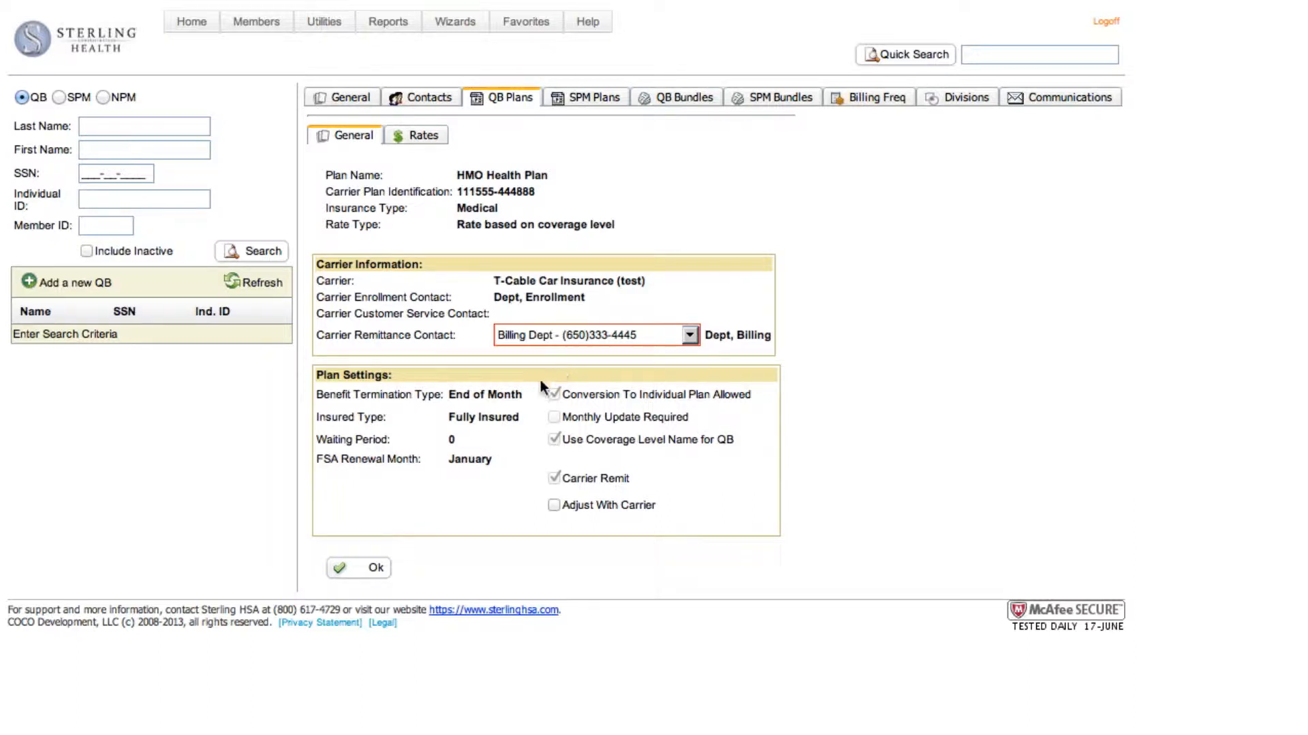
pyautogui.click(358, 569)
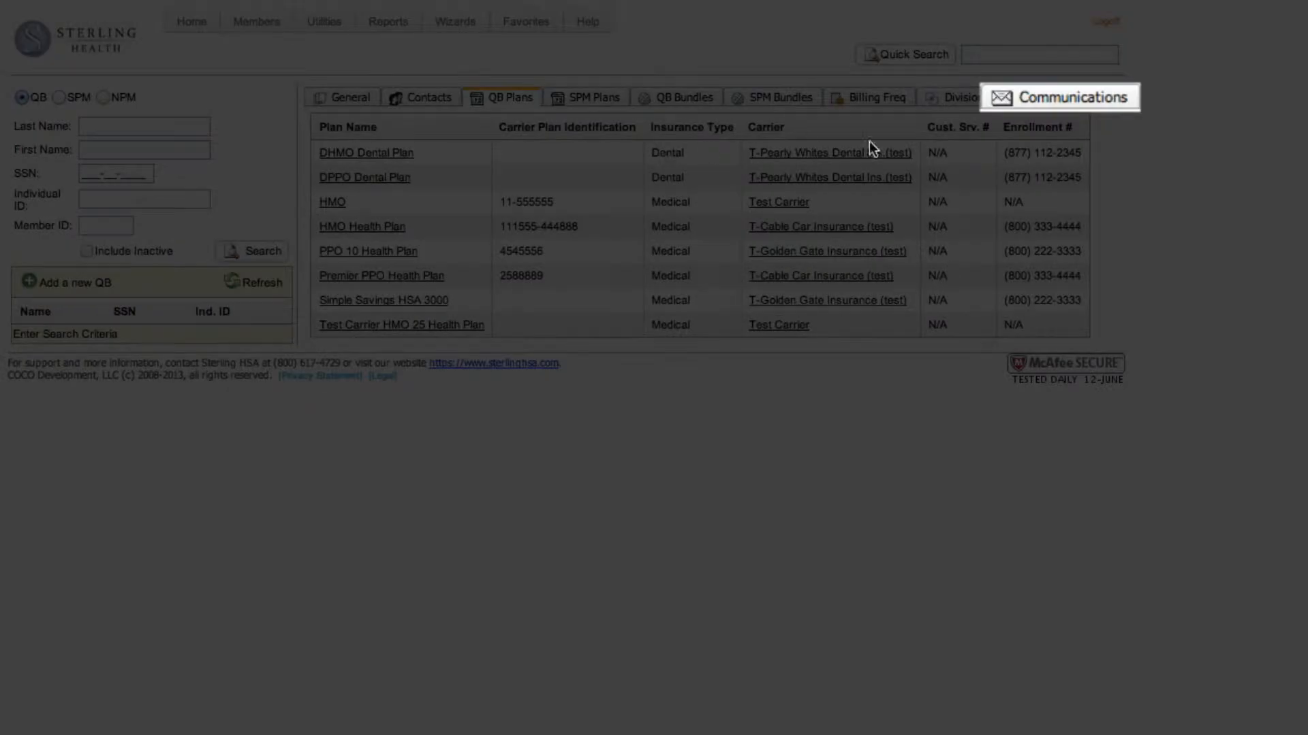
# Open the New Client Login Notice letter dated 05/15/2013 from the client's communications
pyautogui.click(1106, 103)
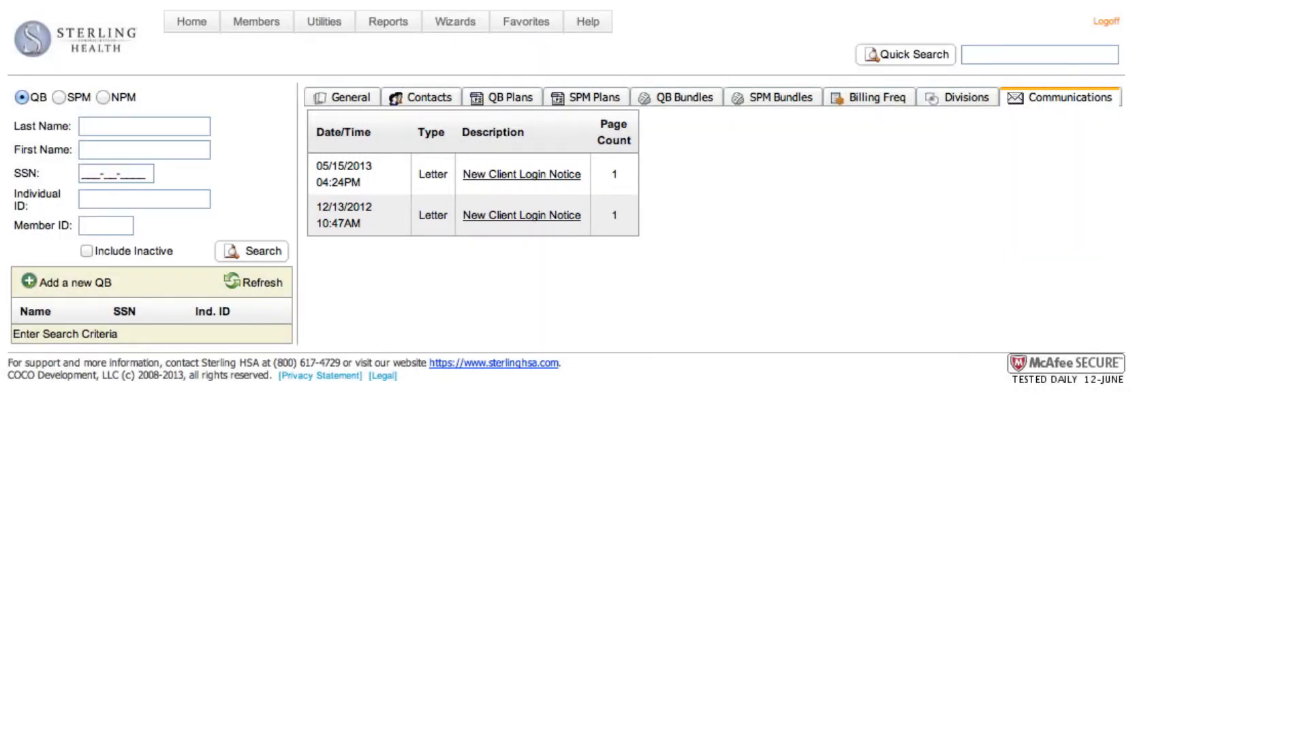
pyautogui.click(546, 181)
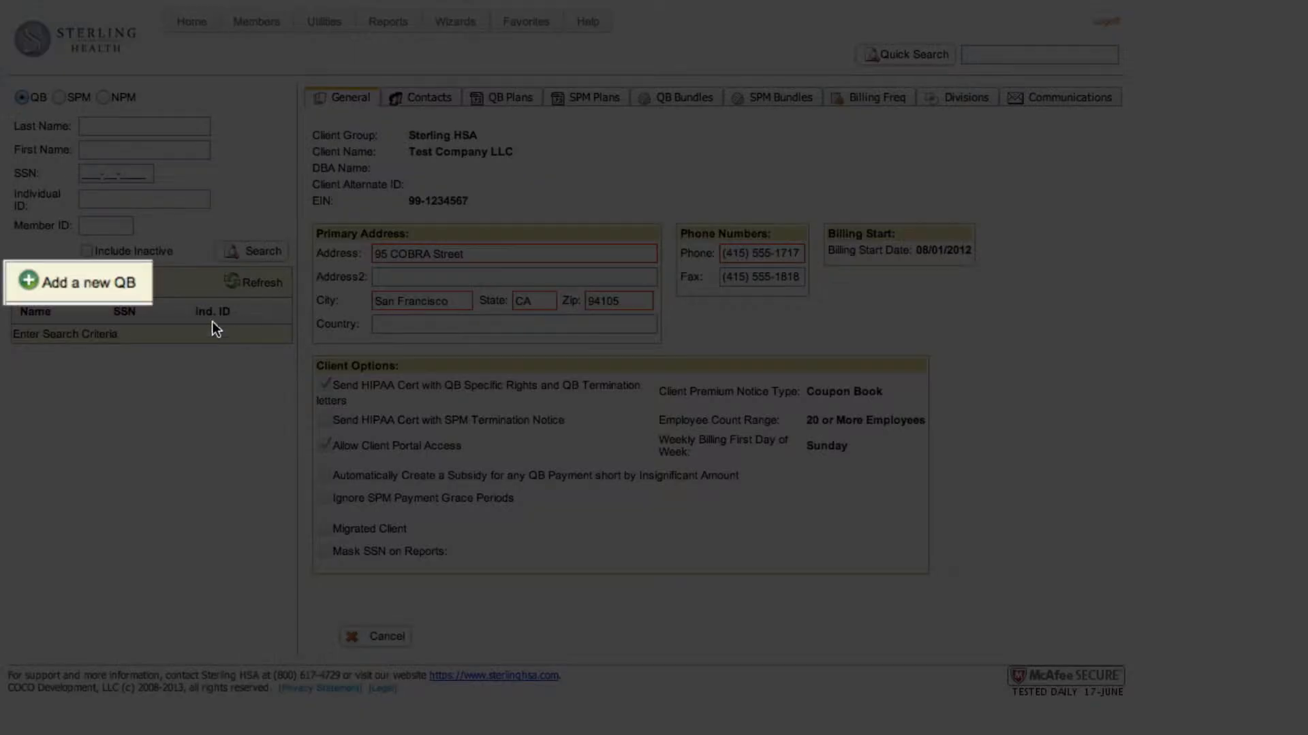
# Start a new QB record and enter the beneficiary's first name, last name and SSN
pyautogui.click(24, 280)
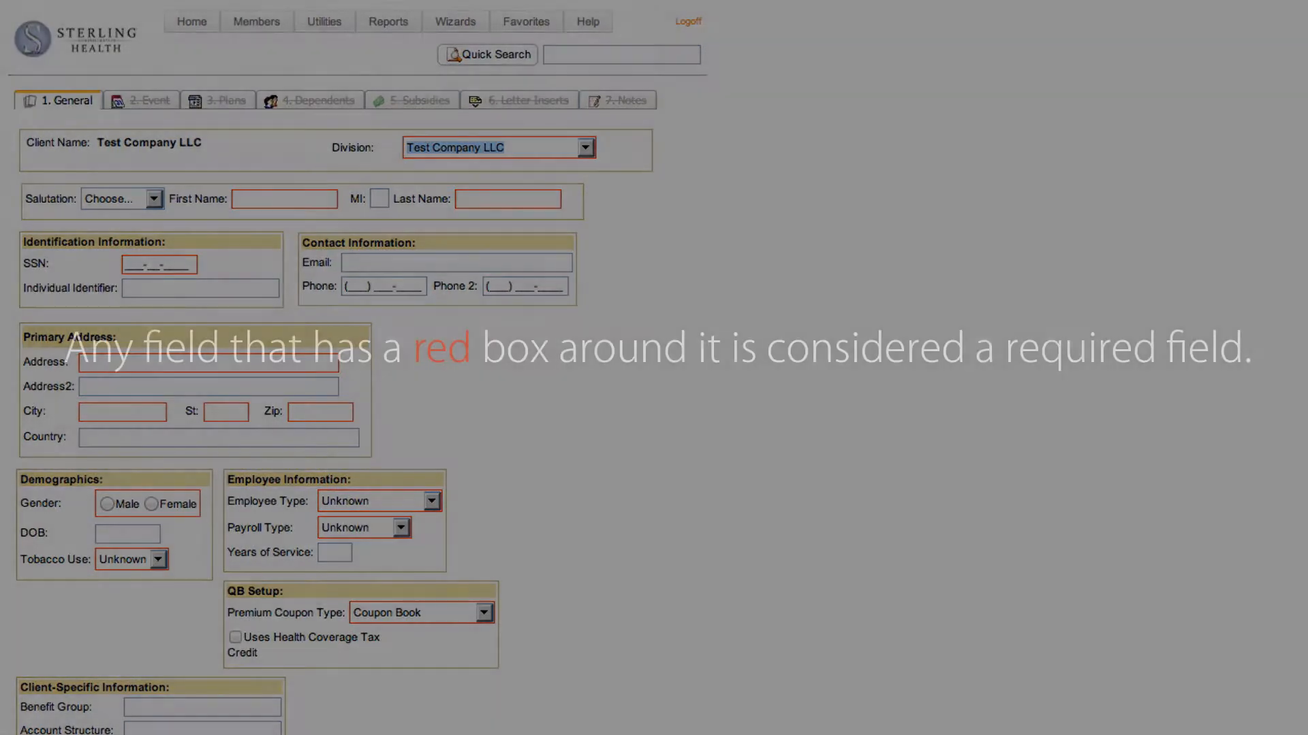
pyautogui.click(285, 199)
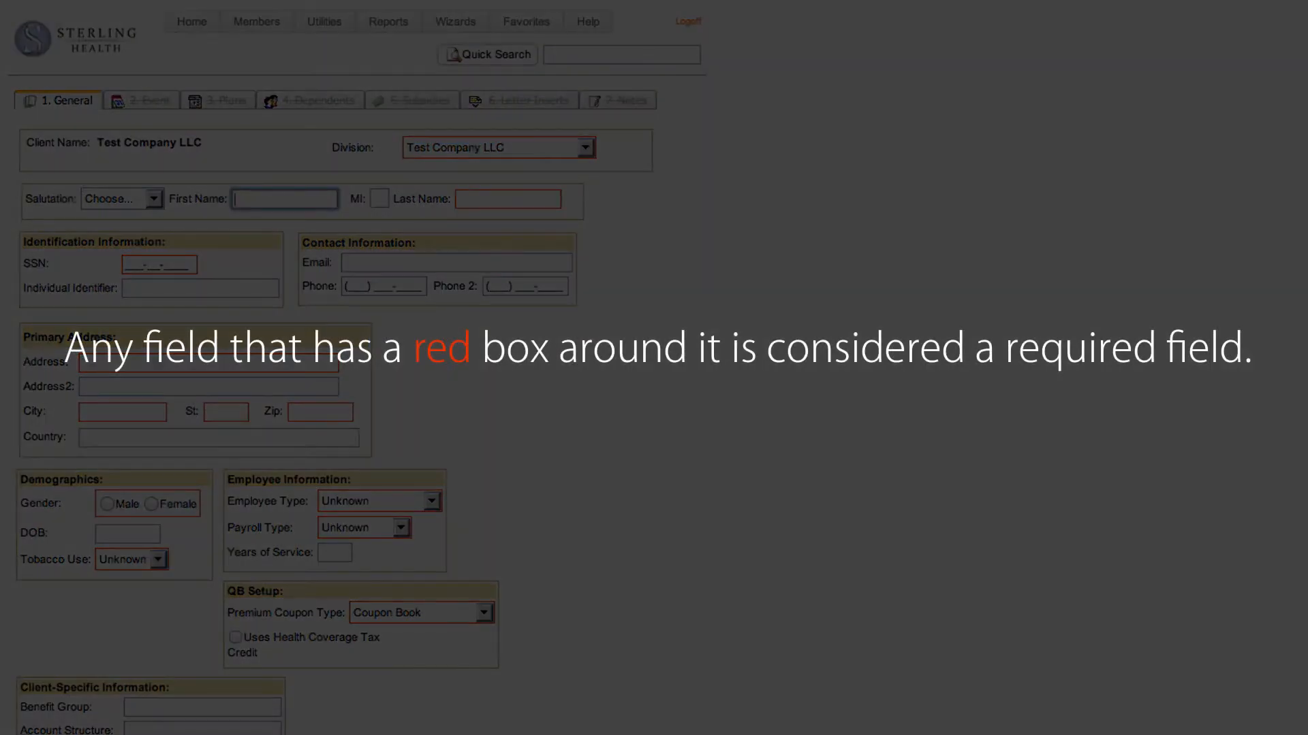
pyautogui.write('John')
pyautogui.press('Tab')
pyautogui.press('Tab')
pyautogui.write('Doe')
pyautogui.press('Tab')
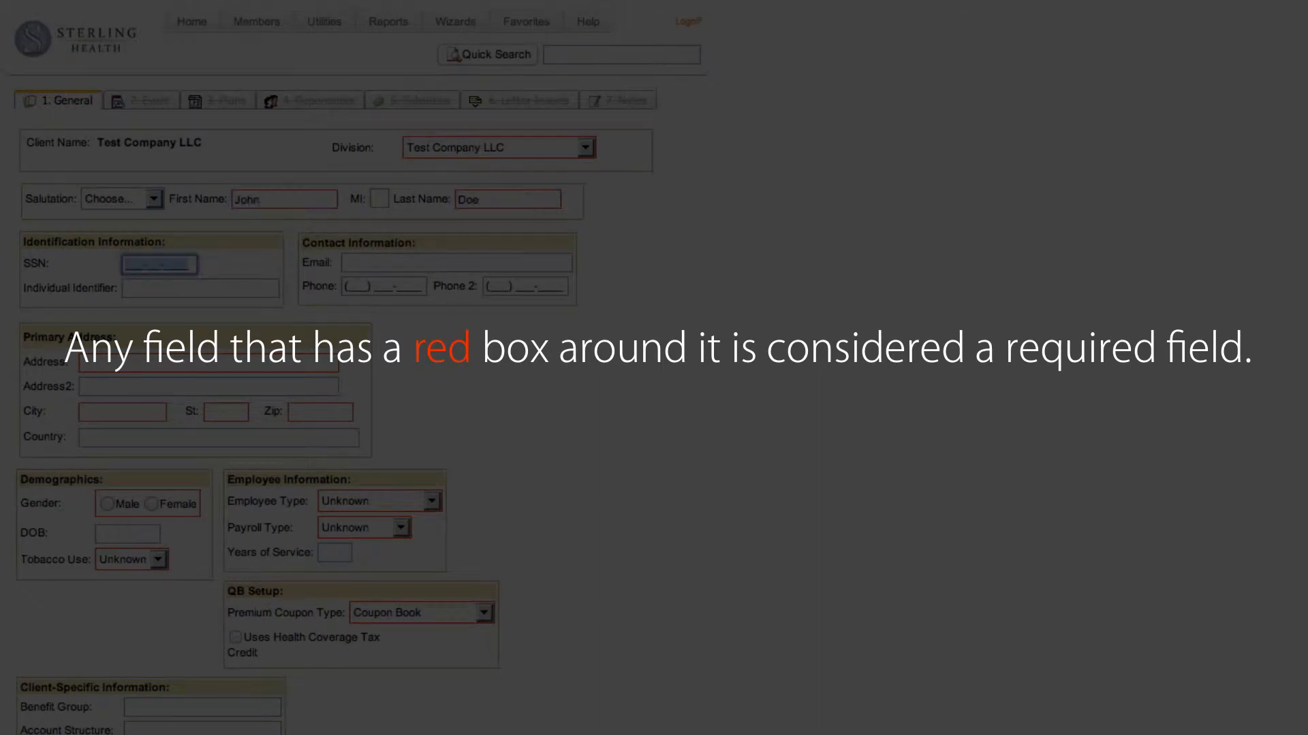
pyautogui.write('123-45-6789')
pyautogui.press('Tab')
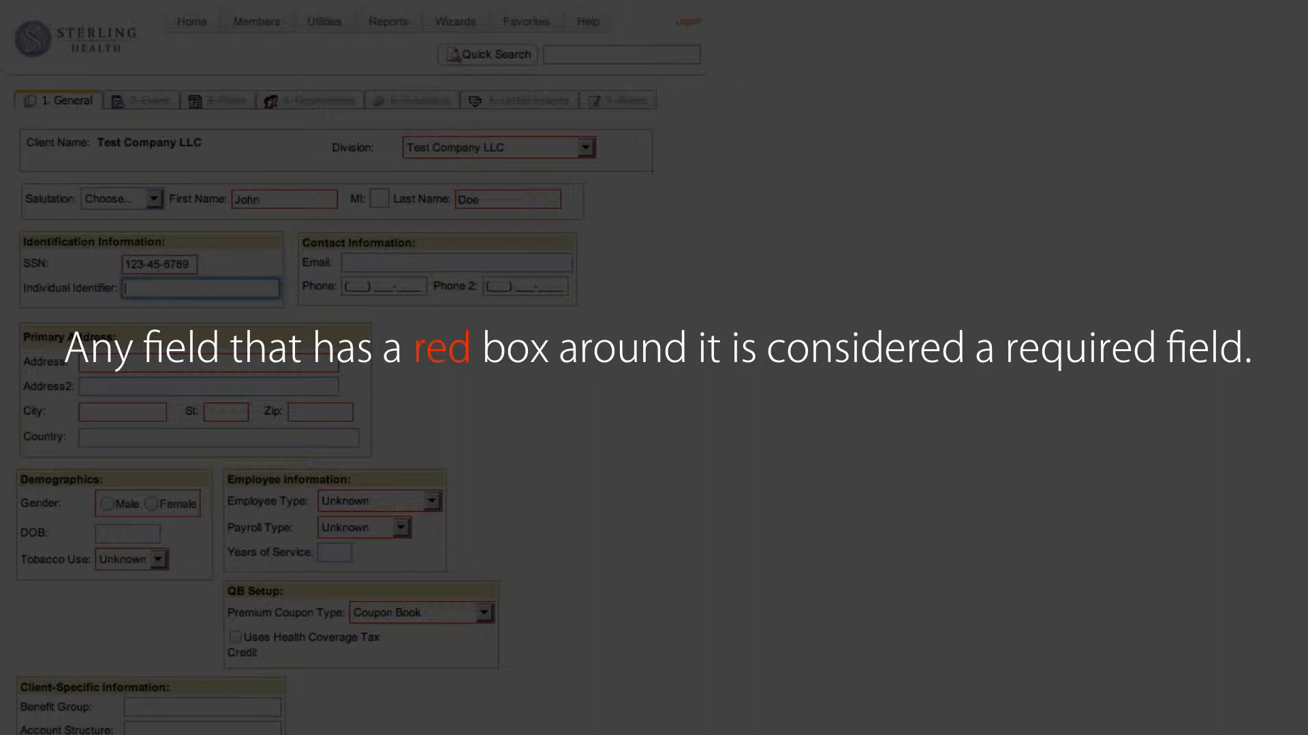
# Fill in the beneficiary's primary address with street, city, state and zip code
pyautogui.press('Tab')
pyautogui.press('Tab')
pyautogui.press('Tab')
pyautogui.press('Tab')
pyautogui.write('123 ')
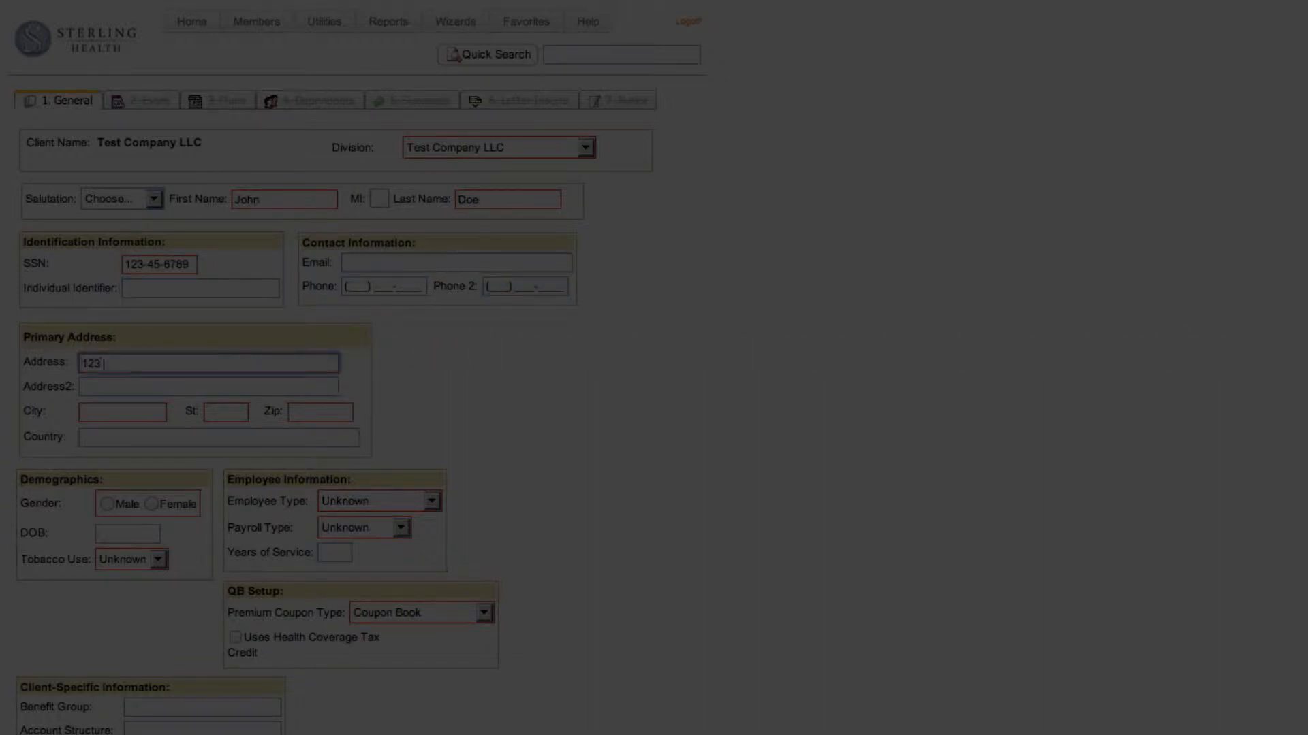
pyautogui.write('Employee Home')
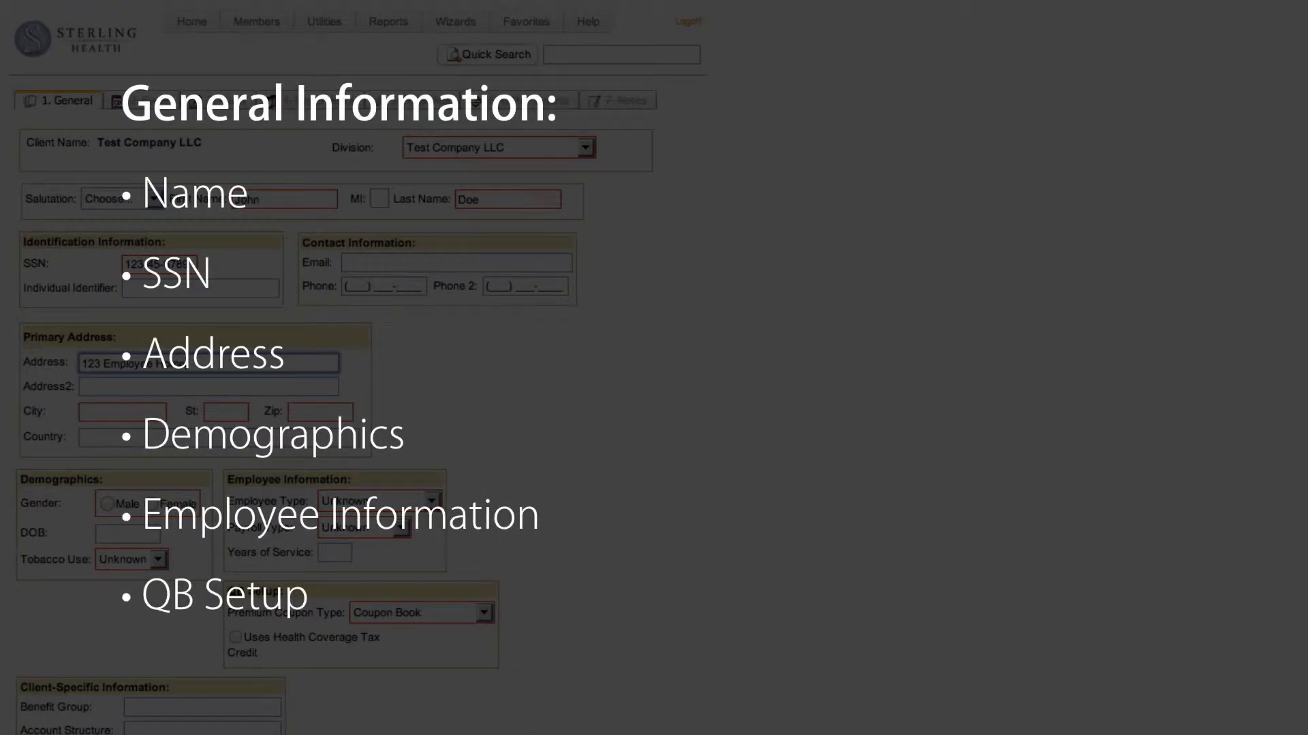
pyautogui.press('Tab')
pyautogui.press('Tab')
pyautogui.write('City')
pyautogui.press('Tab')
pyautogui.write('CA')
pyautogui.press('Tab')
pyautogui.write('90')
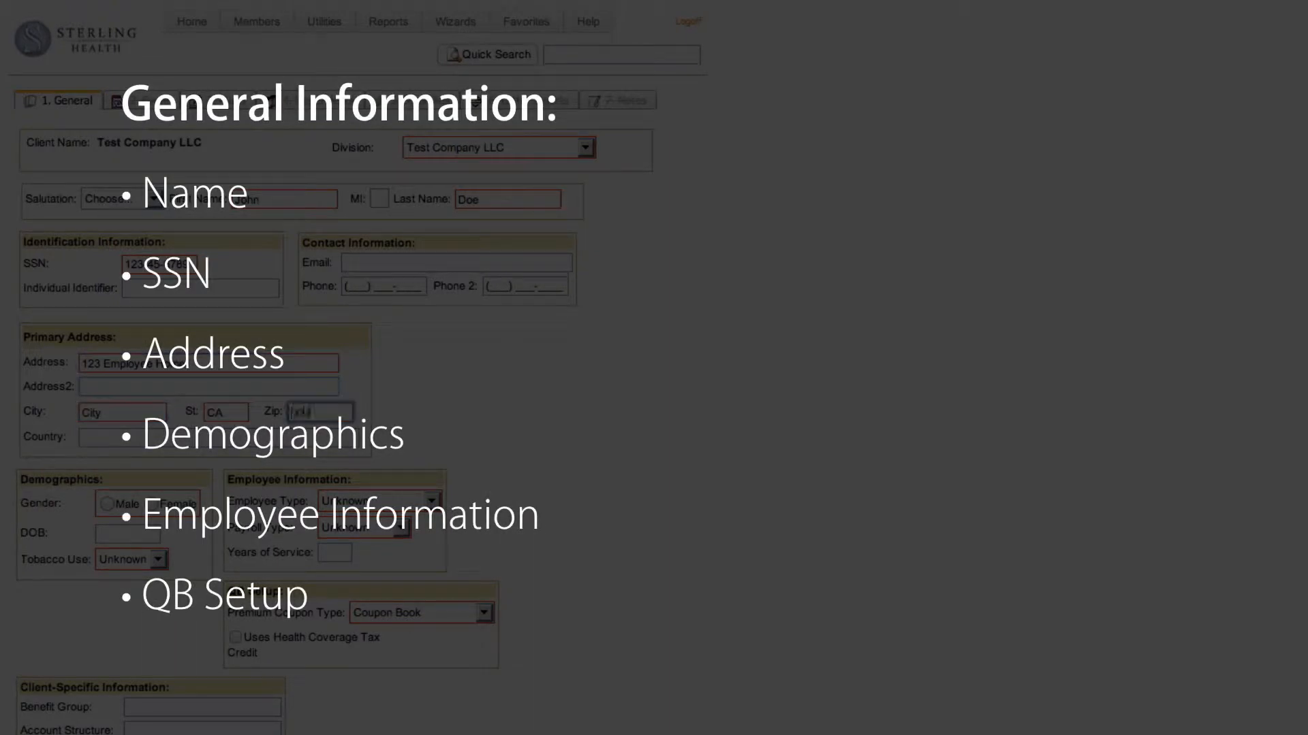
pyautogui.write('000')
# Set gender to Male, employee type to Full-Time Employee, payroll type to Non-Exempt and tobacco use to No
pyautogui.click(107, 504)
pyautogui.click(432, 501)
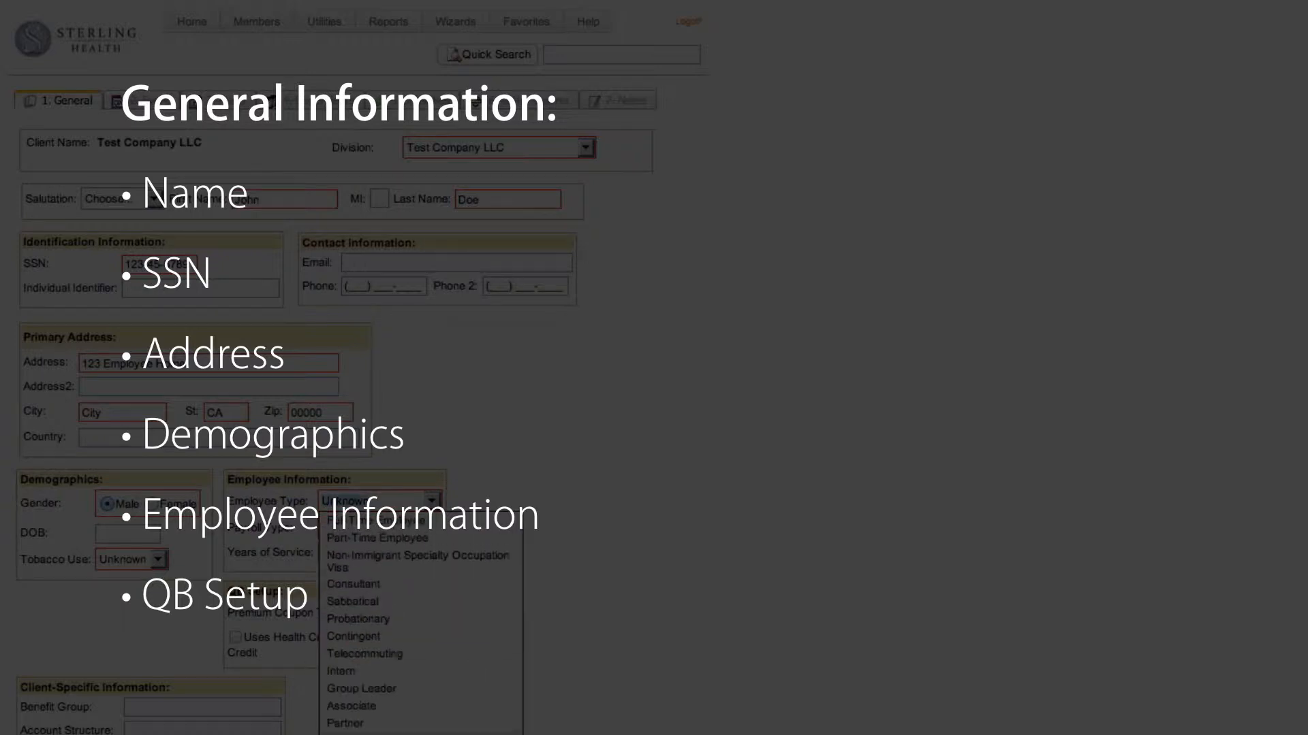
pyautogui.click(376, 521)
pyautogui.click(401, 528)
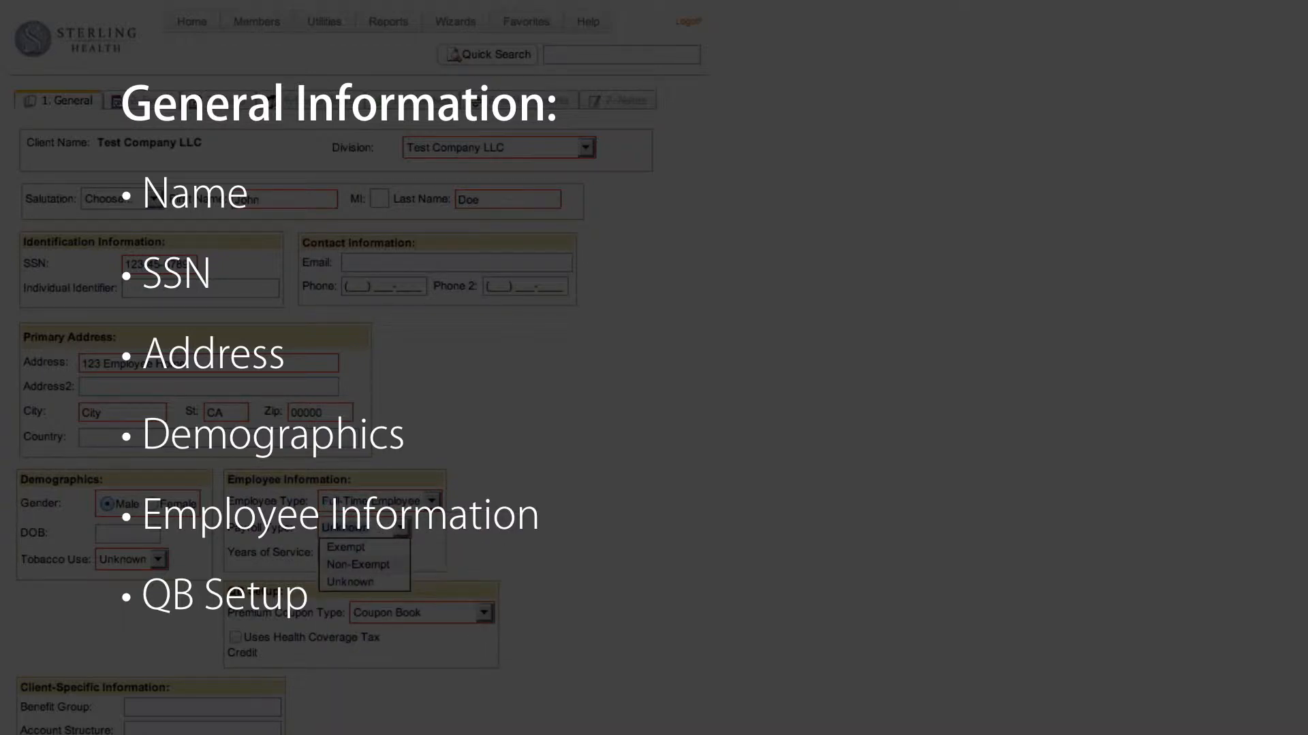
pyautogui.click(359, 565)
pyautogui.click(158, 559)
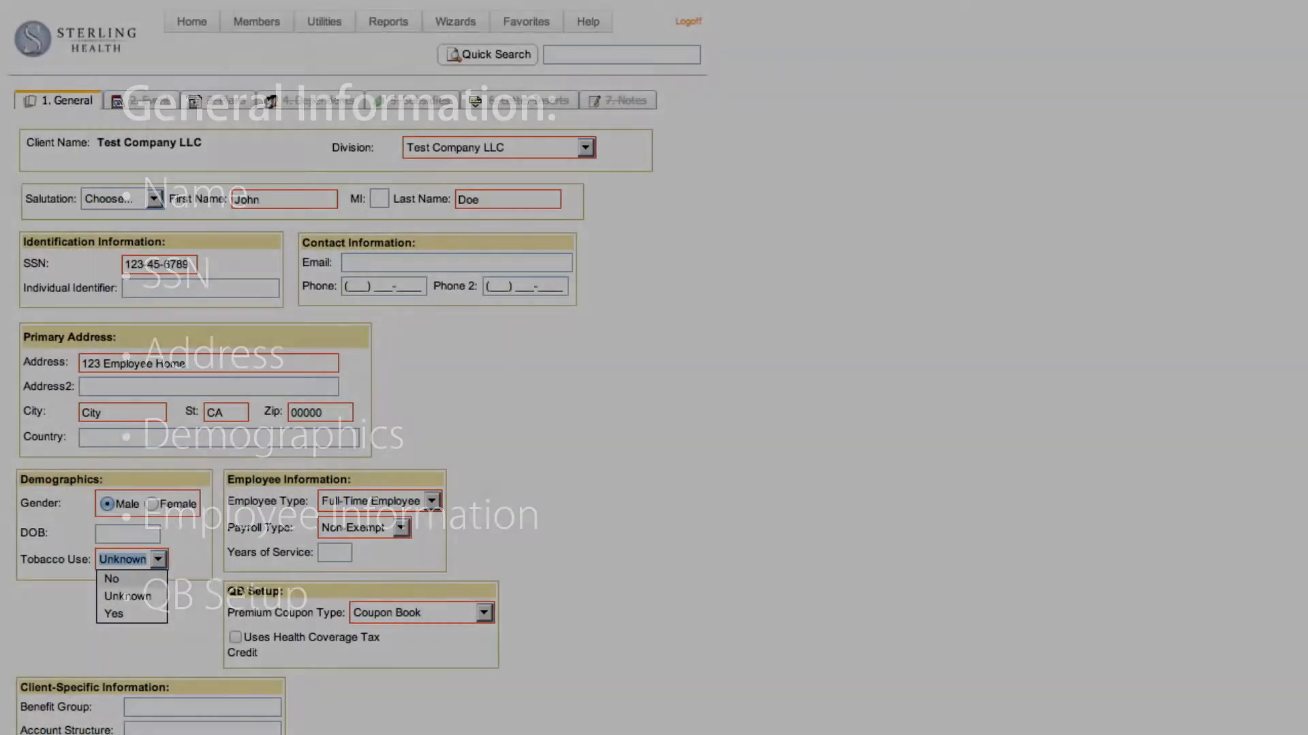
pyautogui.click(113, 579)
# Keep Coupon Book as the premium coupon type and continue to the qualifying event stage
pyautogui.click(484, 613)
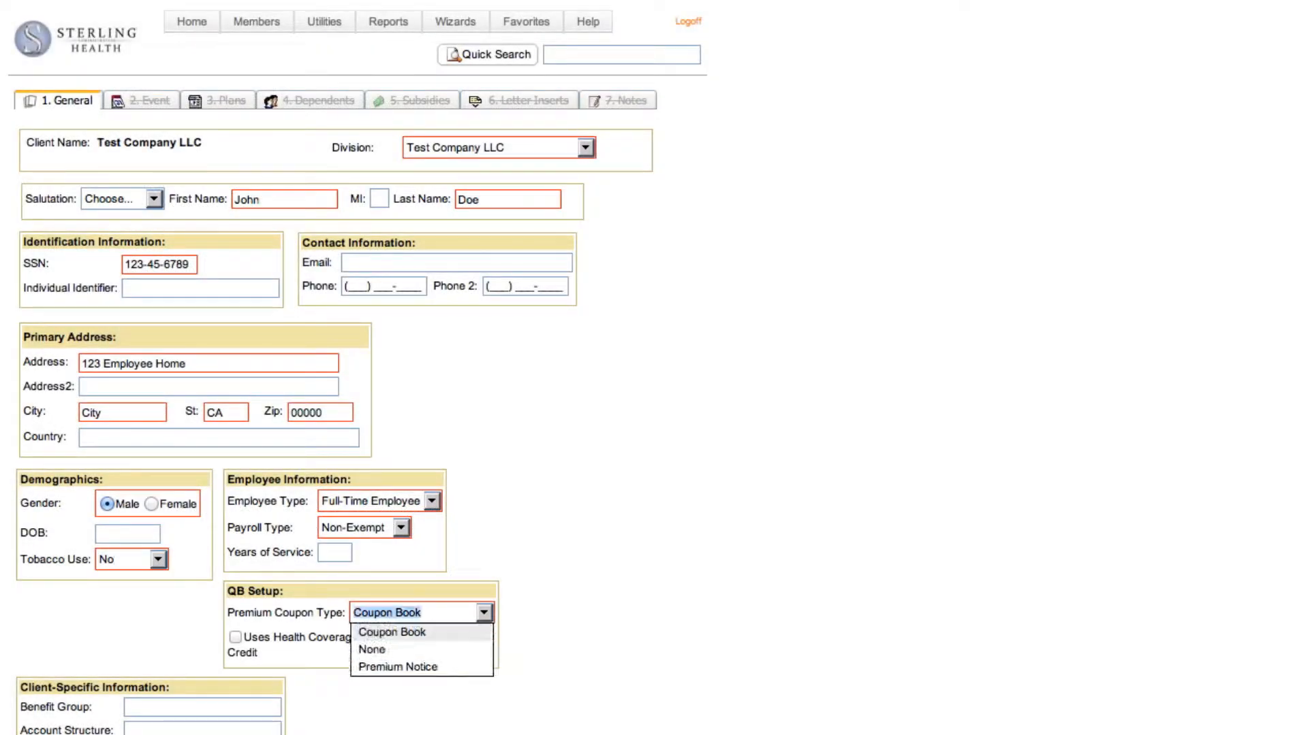
pyautogui.click(485, 613)
pyautogui.press('Tab')
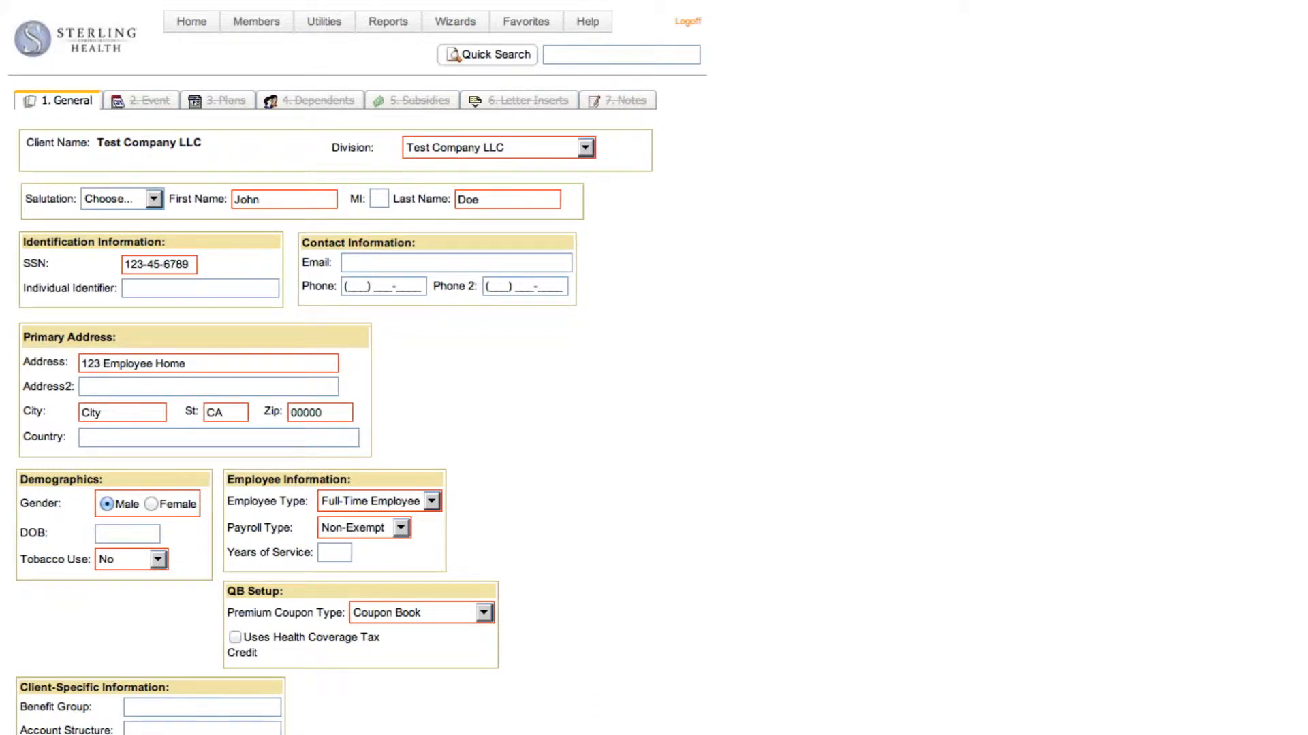
pyautogui.scroll(-3, 357, 368)
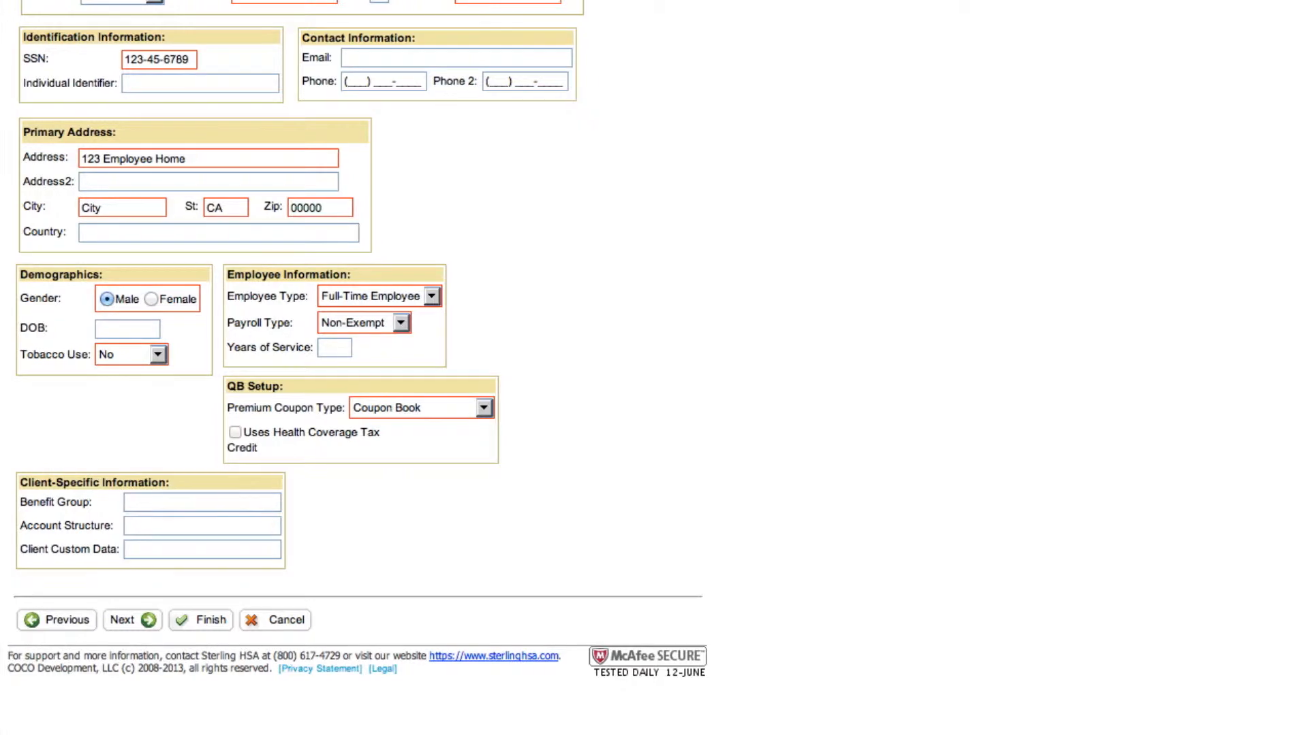
pyautogui.click(152, 621)
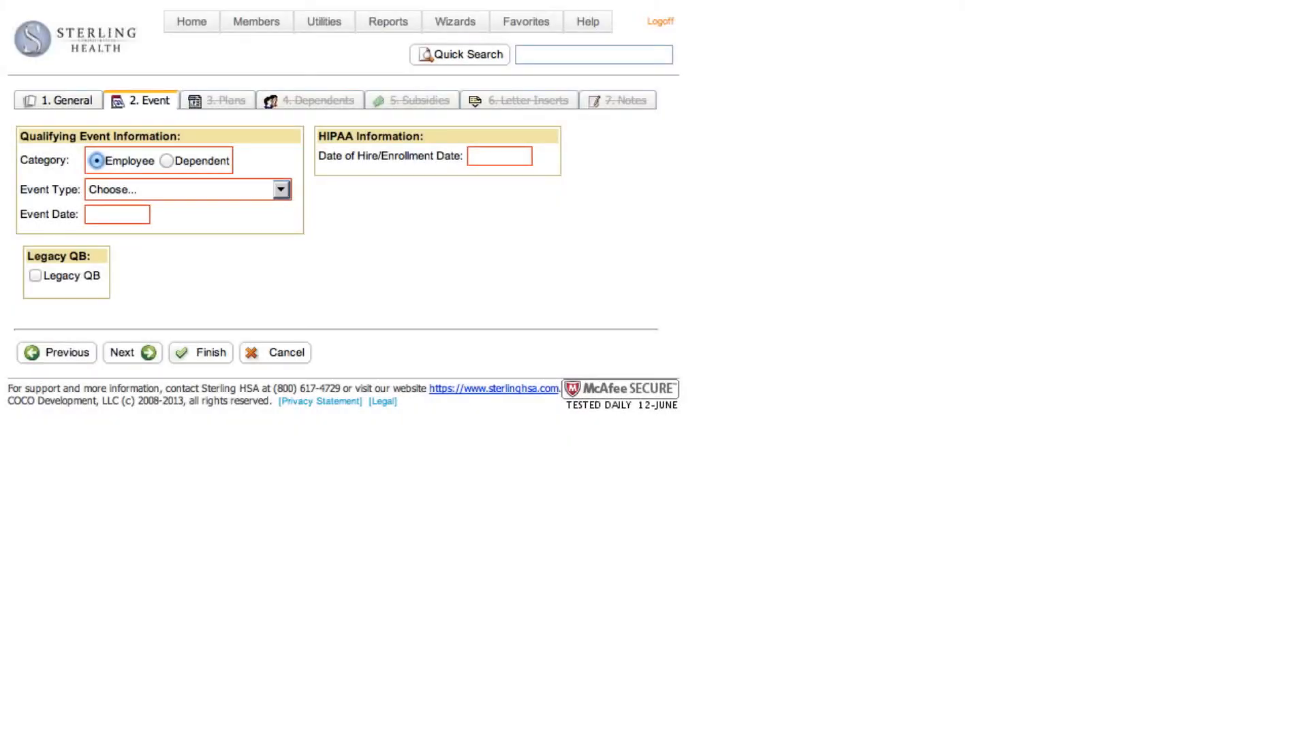
# Set the employee's qualifying event type to Termination with event date 06/01/2013
pyautogui.click(281, 190)
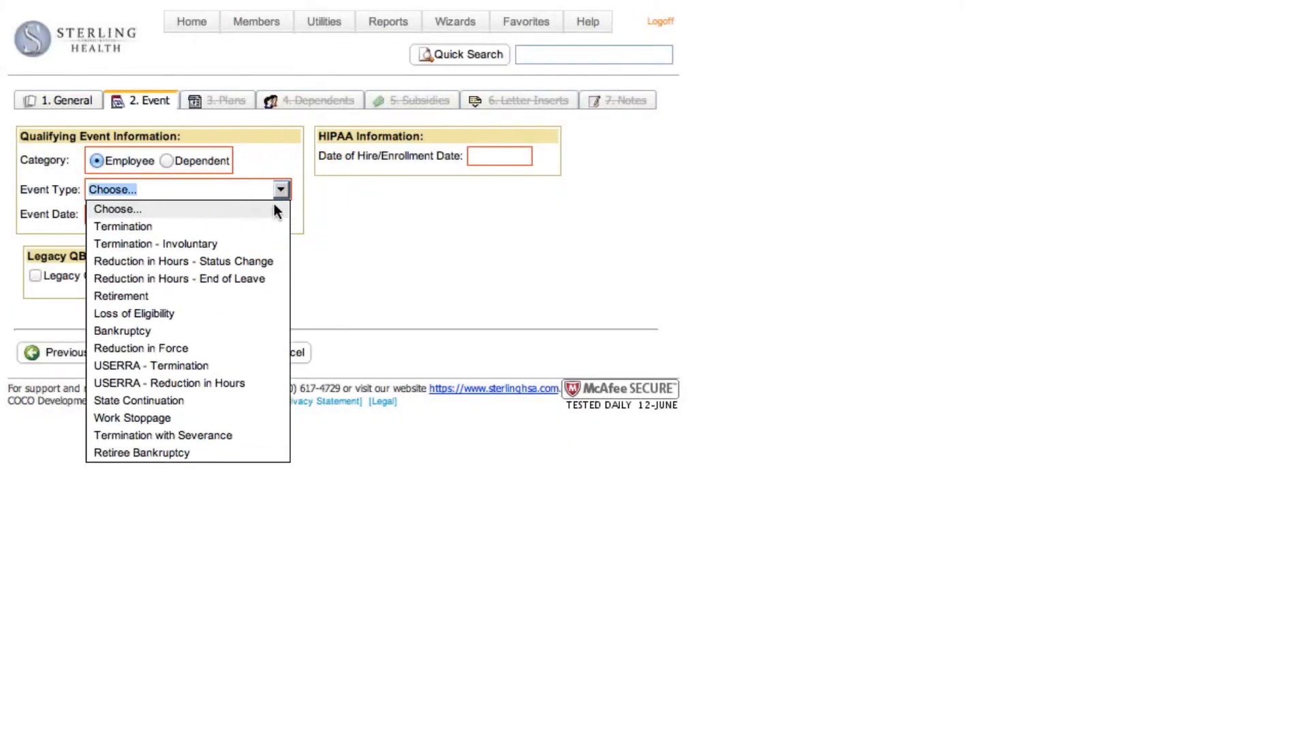
pyautogui.click(260, 226)
pyautogui.click(129, 218)
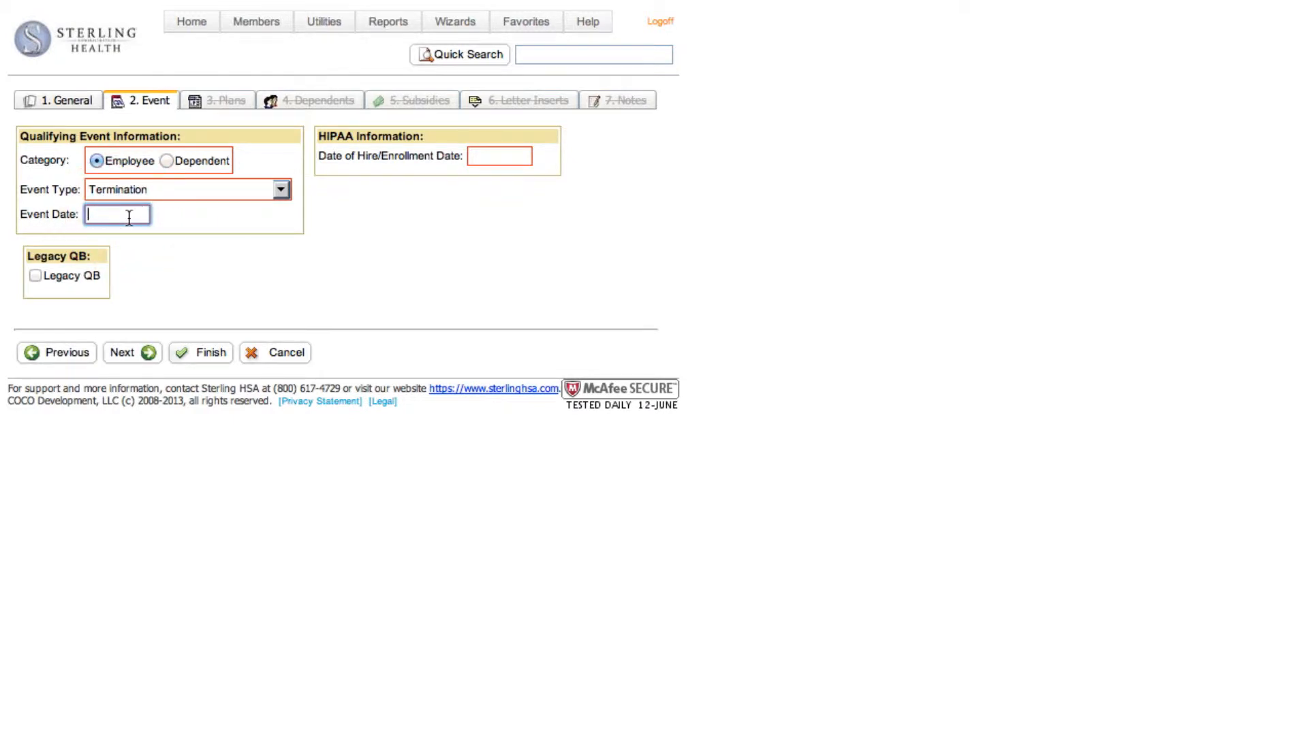
pyautogui.write('06/01/2013')
# Enter 01/01/2013 as the date of hire/enrollment and continue to the plans stage
pyautogui.click(509, 160)
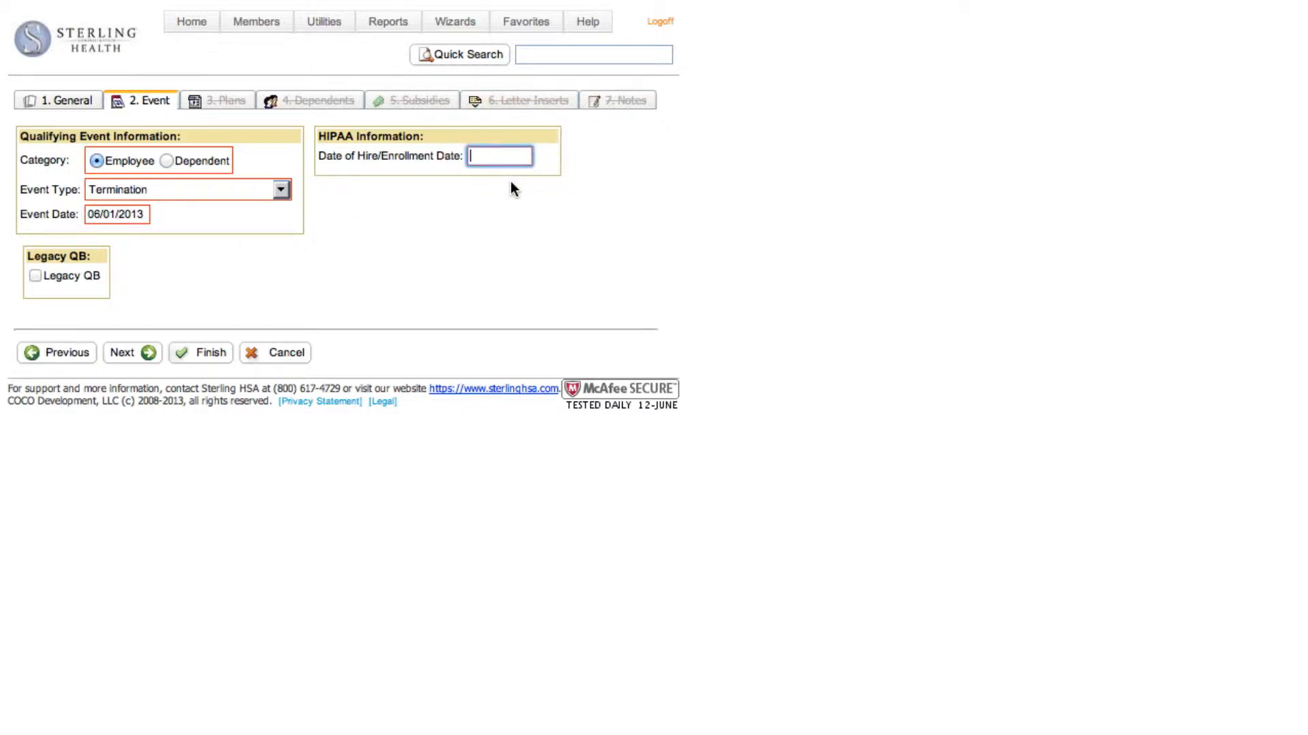
pyautogui.write('01/01/2013')
pyautogui.click(143, 353)
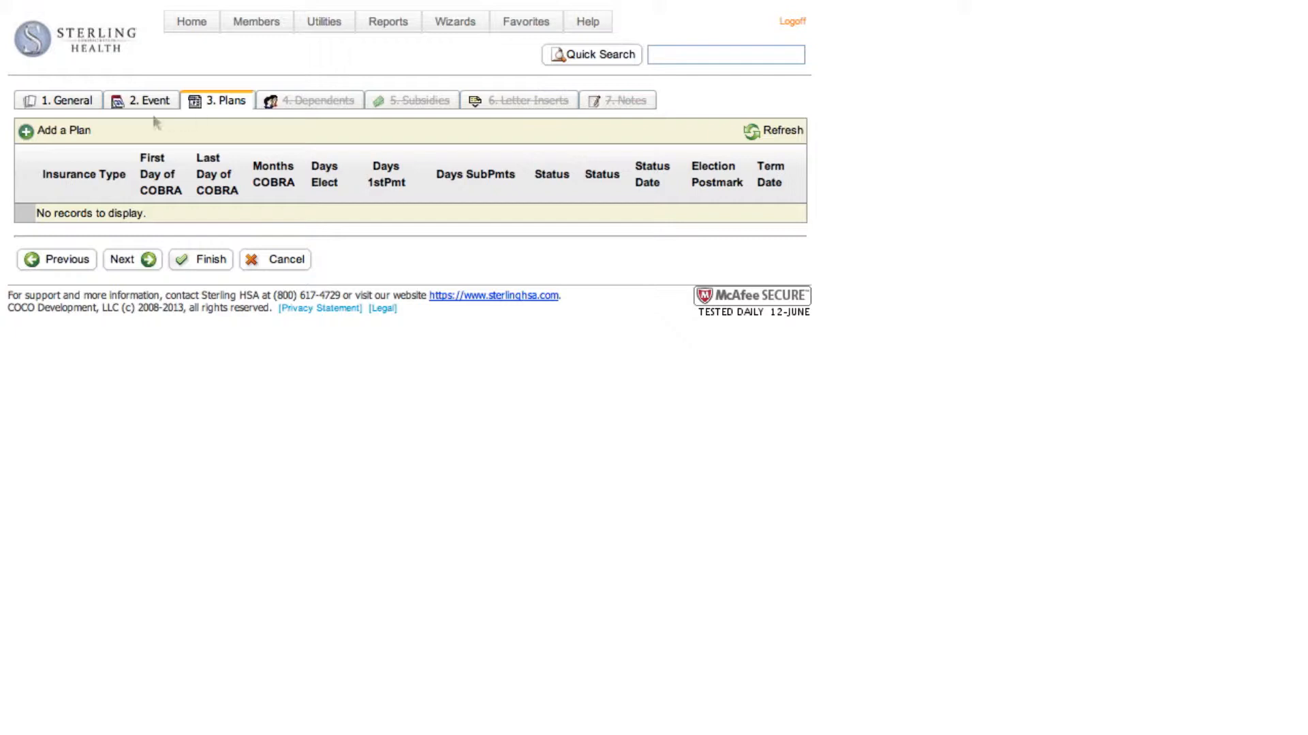
# Add the HMO Health Plan with QB Only coverage to the beneficiary, and continue to the dependents stage
pyautogui.click(28, 134)
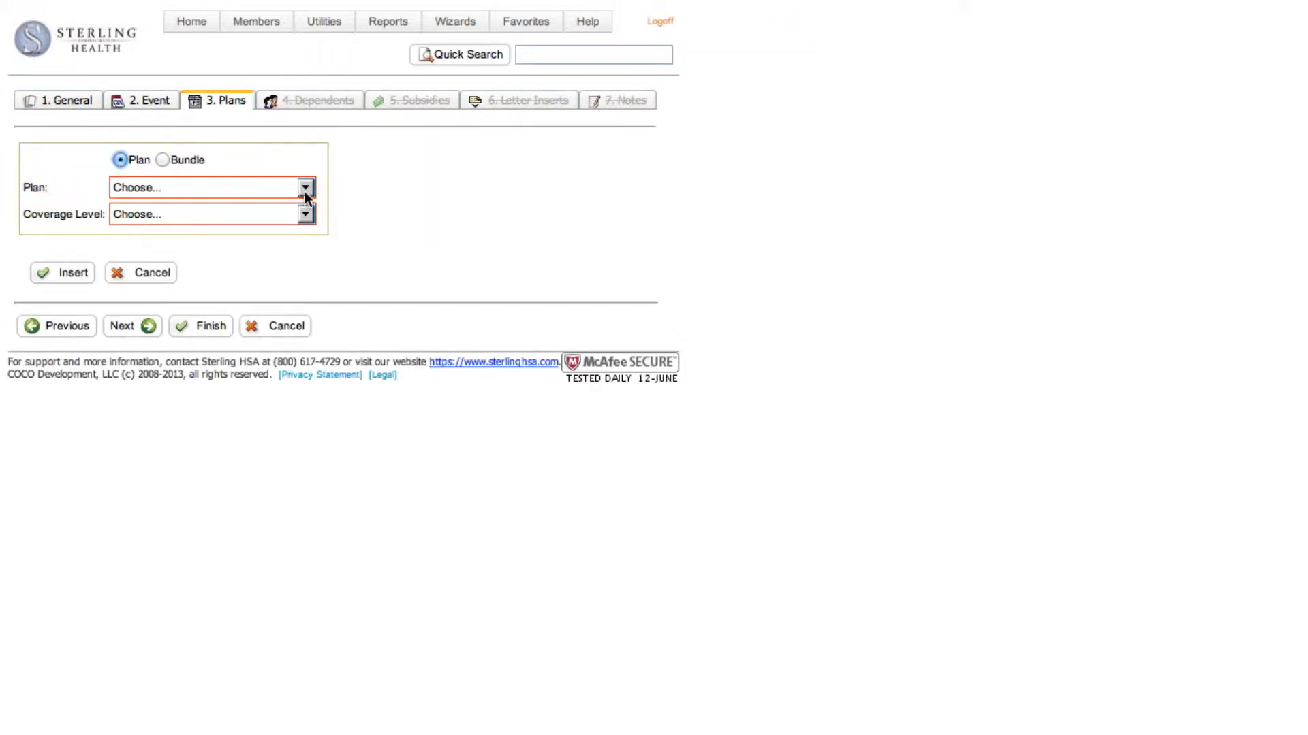
pyautogui.click(305, 189)
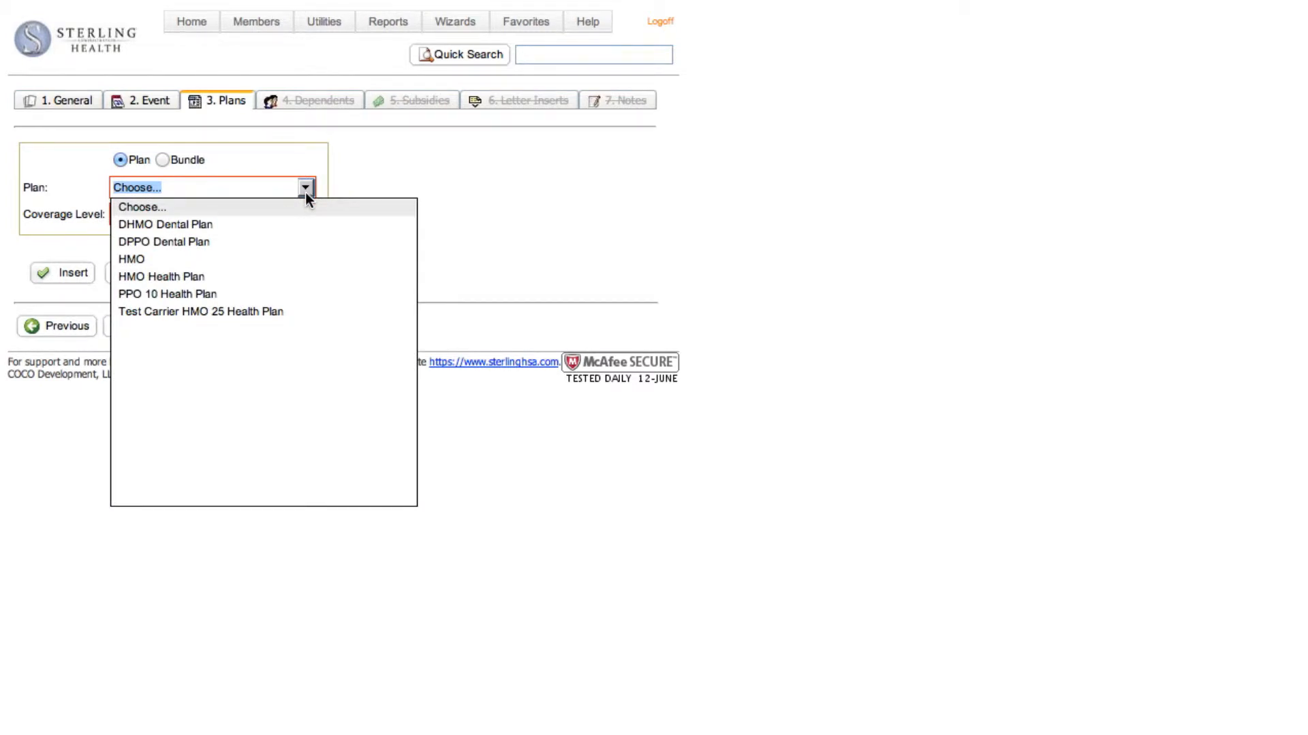
pyautogui.click(284, 275)
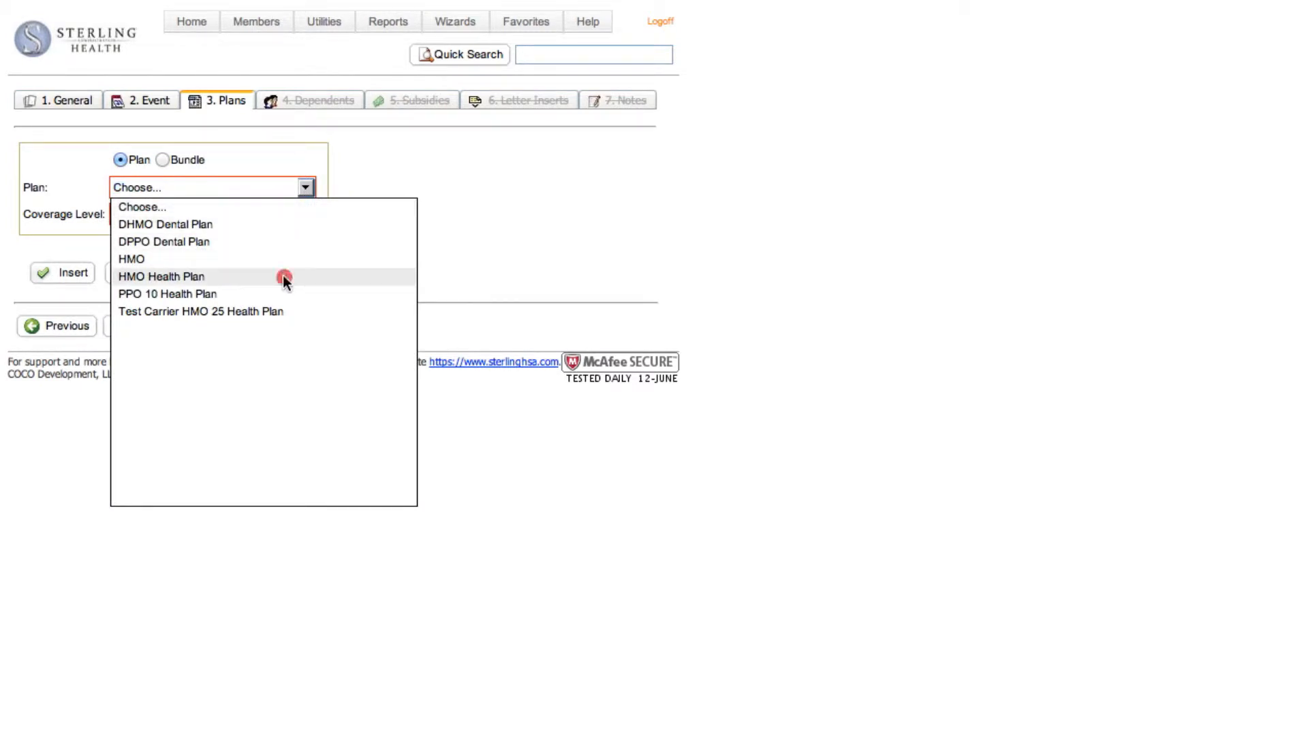
pyautogui.click(306, 214)
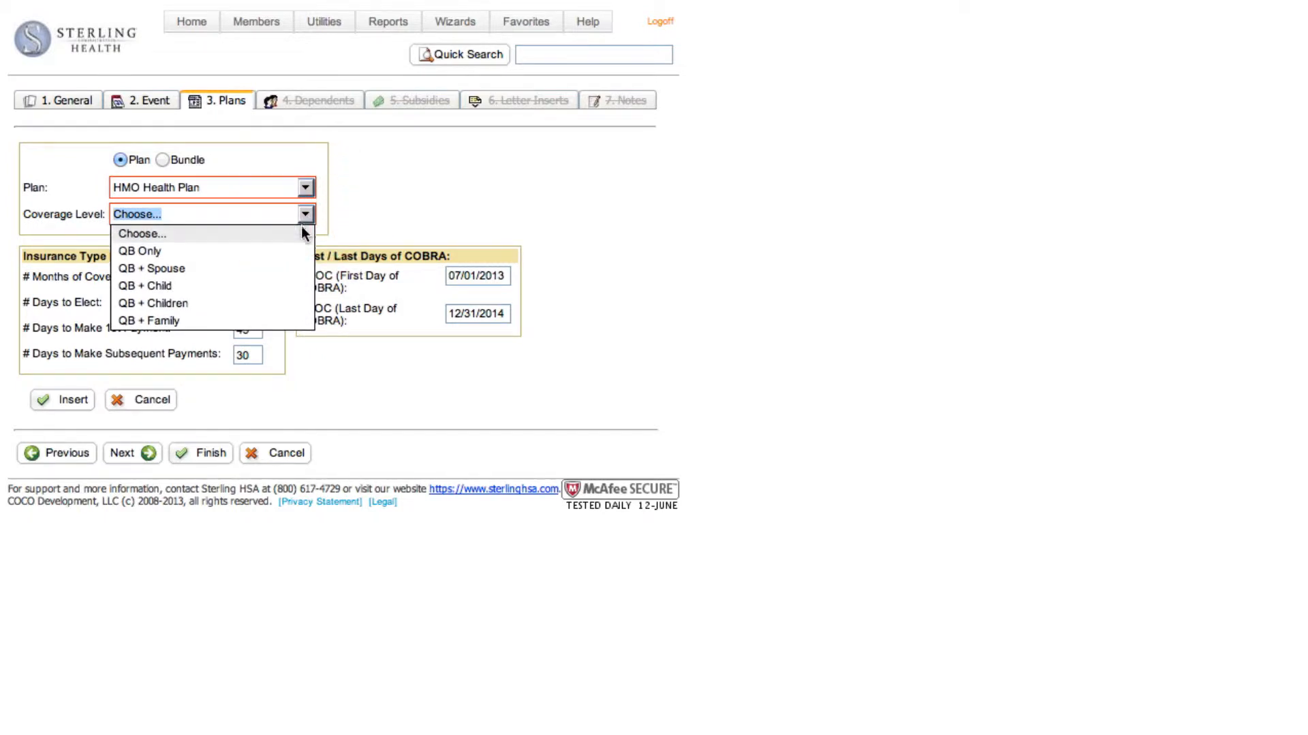
pyautogui.click(293, 249)
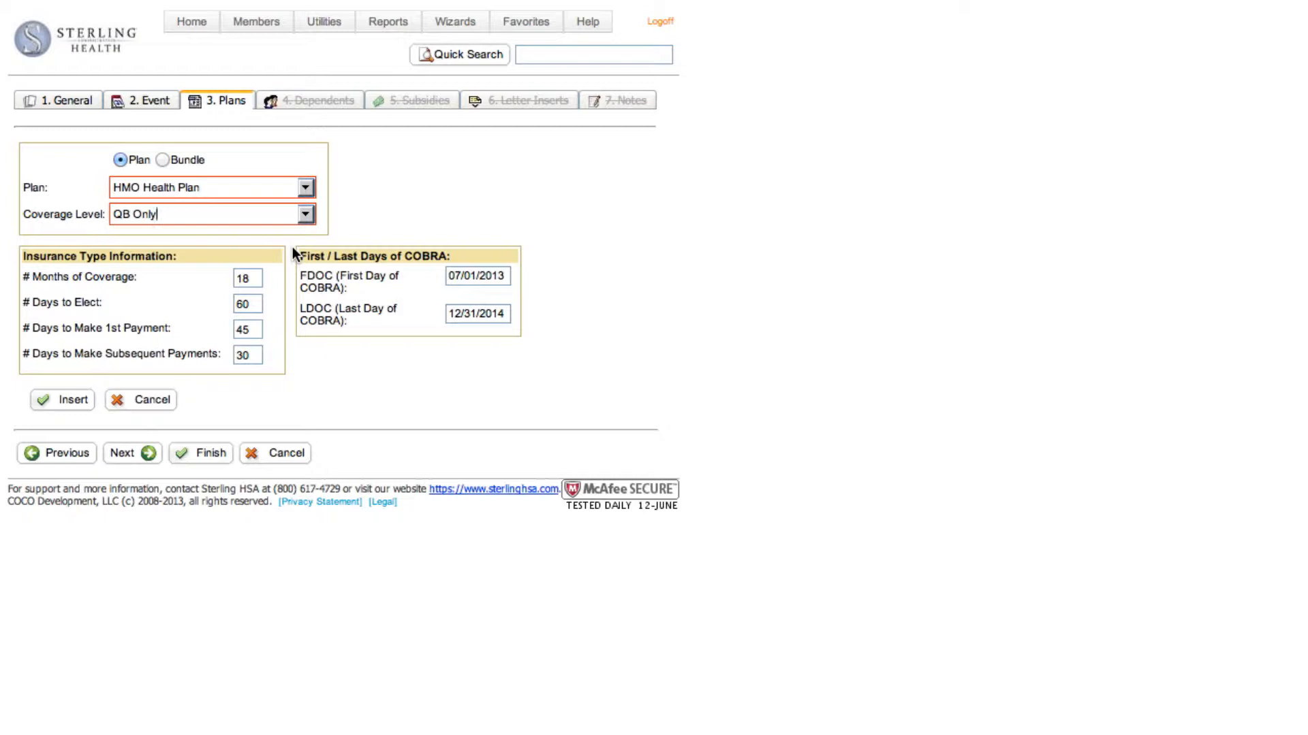
pyautogui.click(67, 395)
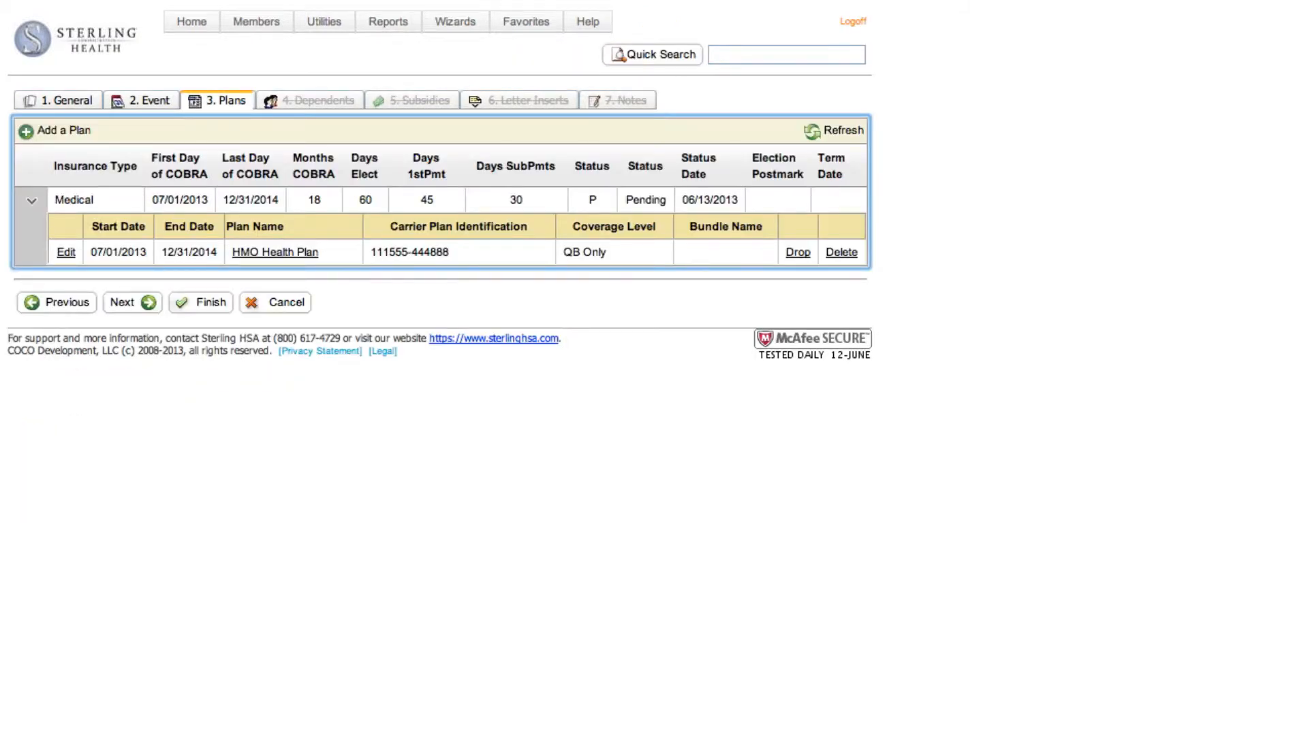
pyautogui.click(147, 302)
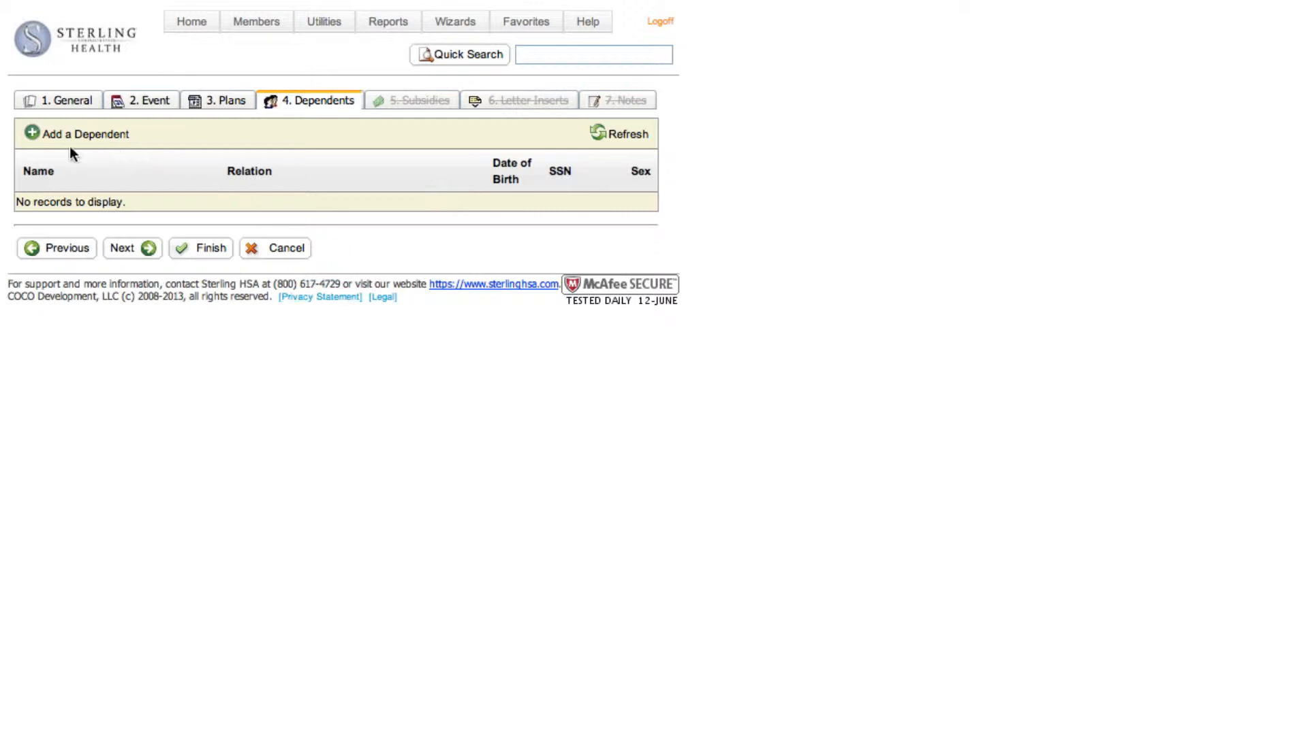
# Start a new dependent with the relationship Dependent Child and enter the dependent's first and last name
pyautogui.click(30, 140)
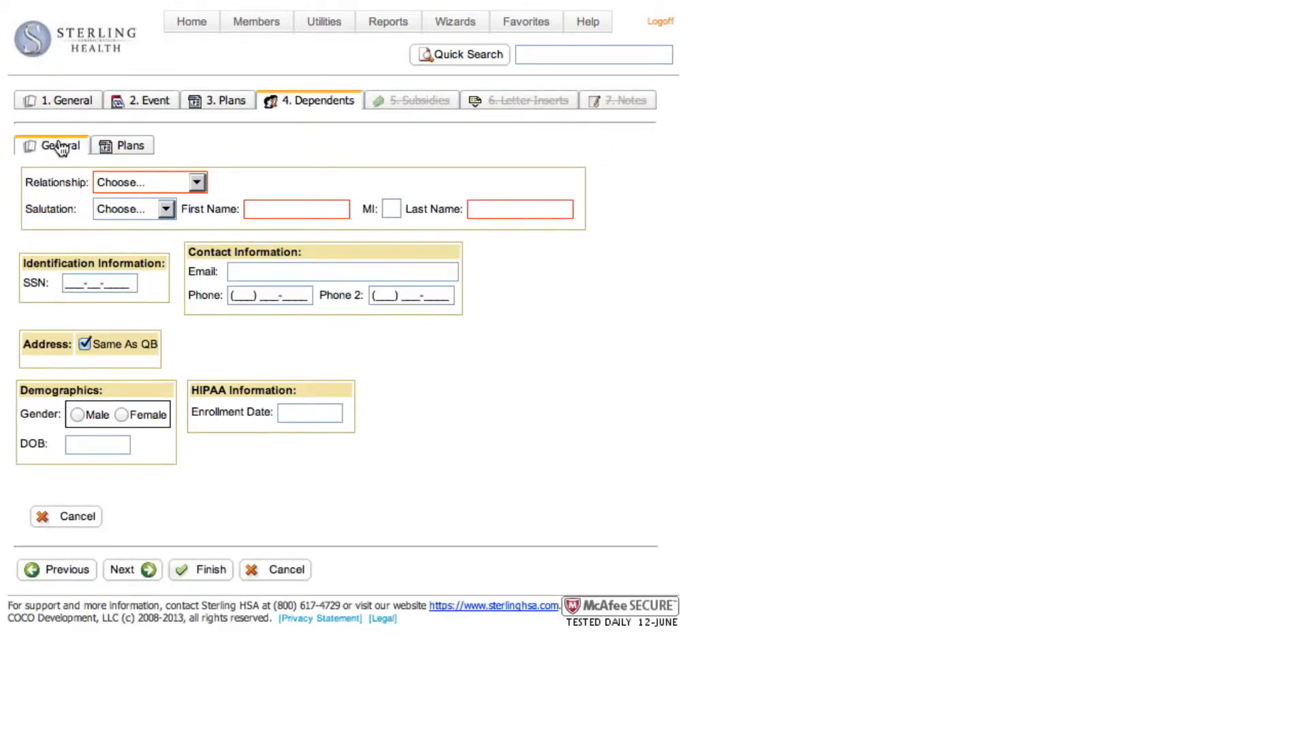
pyautogui.click(197, 183)
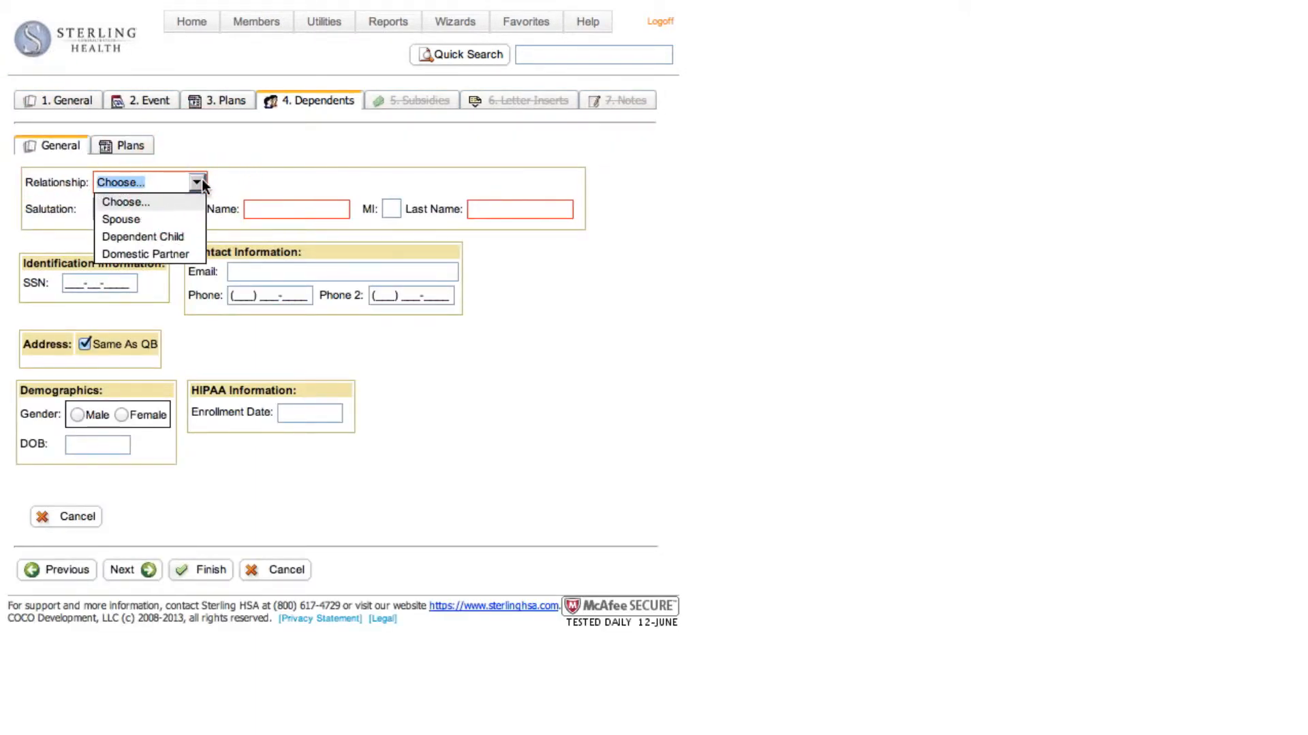
pyautogui.click(189, 235)
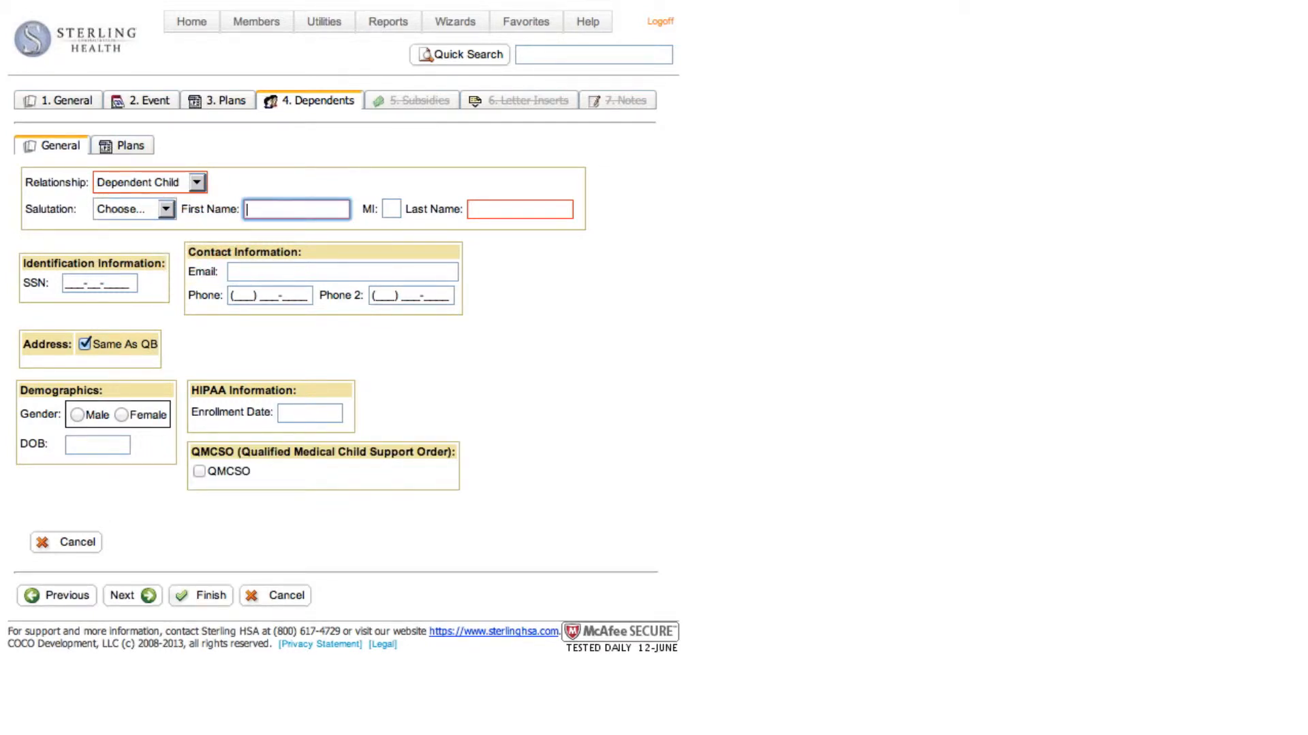
pyautogui.write('Jane')
pyautogui.press('Tab')
pyautogui.press('Tab')
pyautogui.write('Doe')
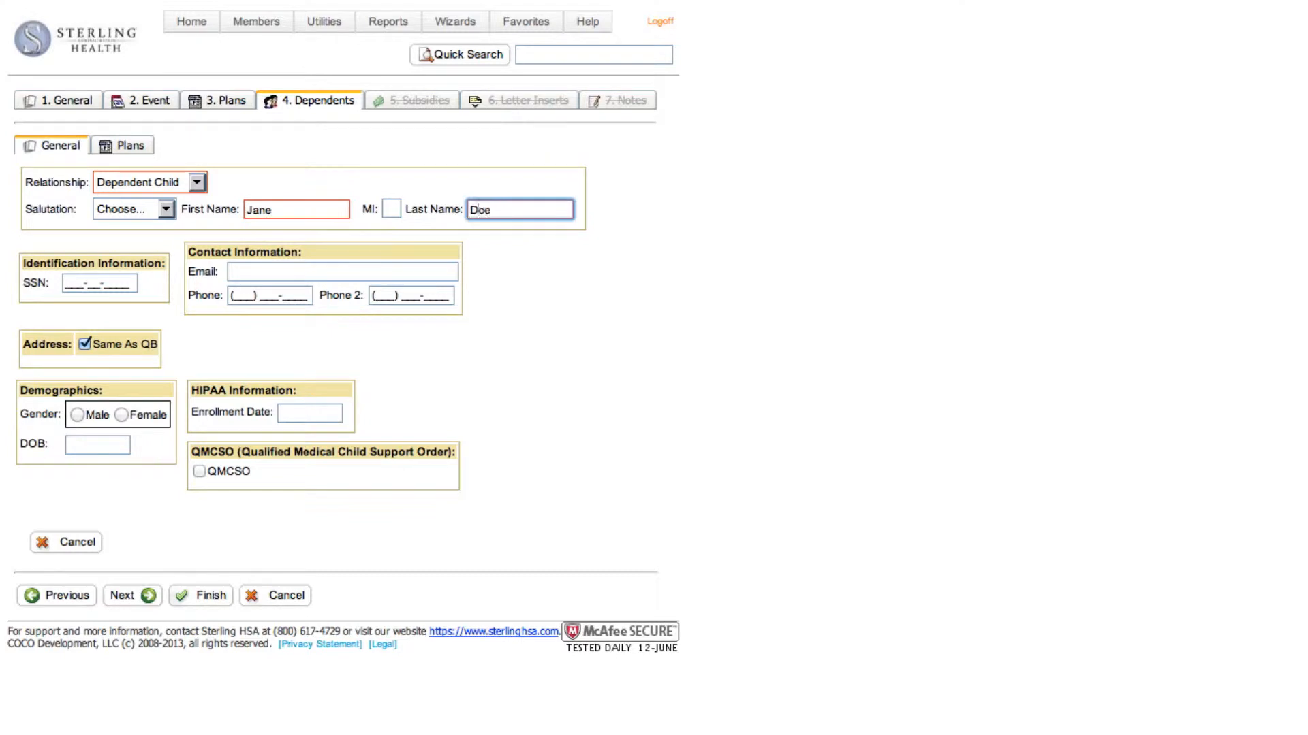
pyautogui.press('Tab')
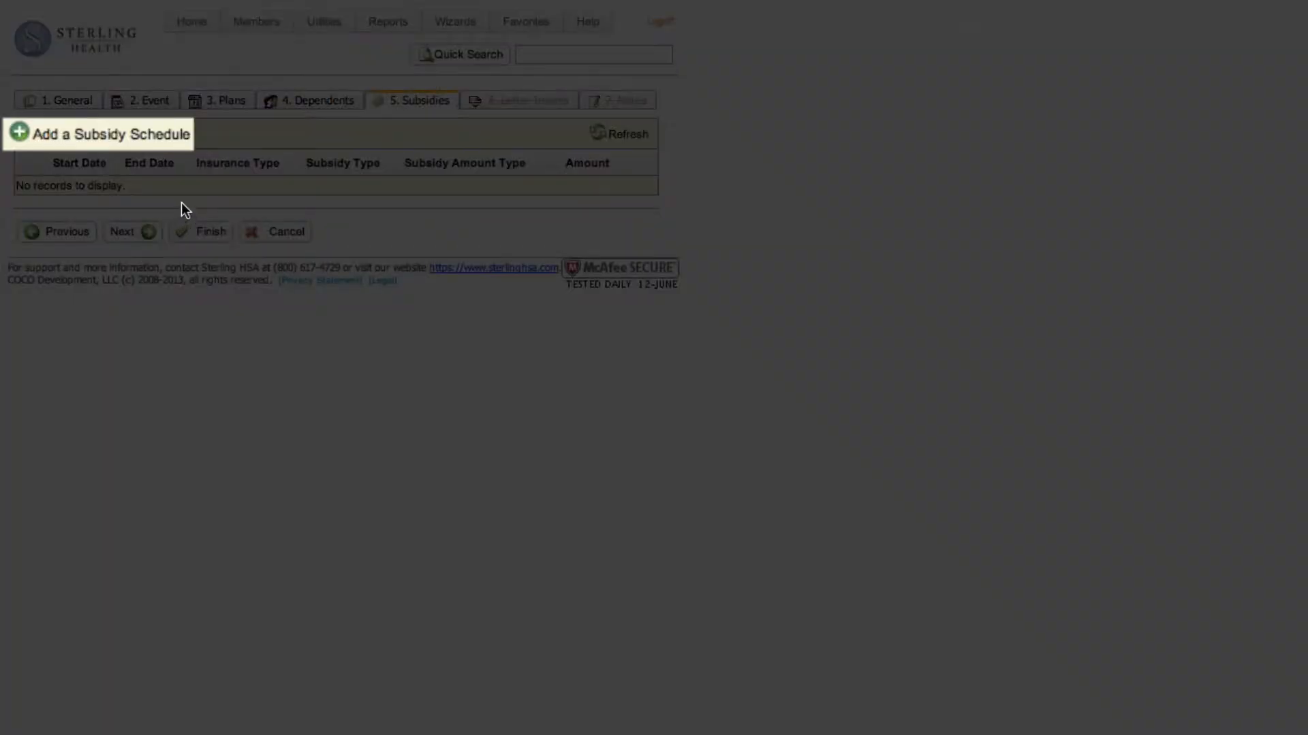
# Add a subsidy schedule with type Emp Subsidy, amount type Percentage, amount 100% and insurance type Medical
pyautogui.click(25, 138)
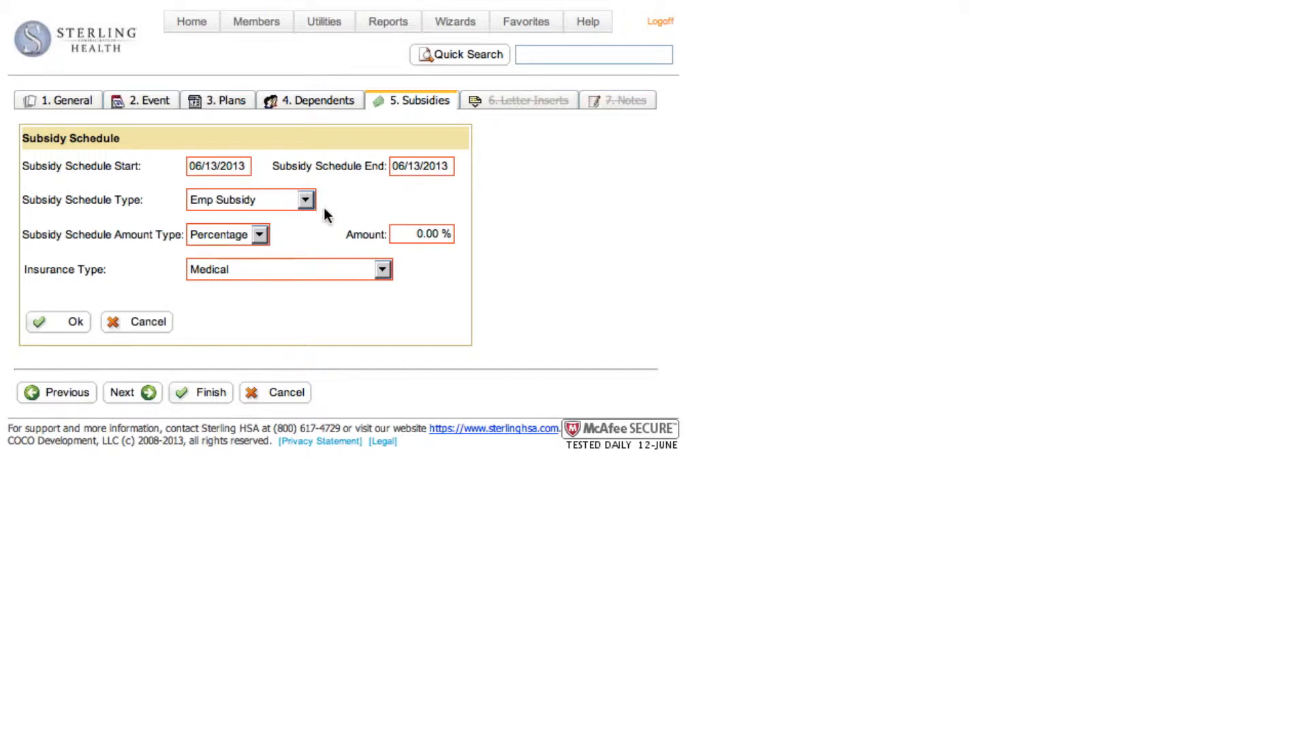
pyautogui.click(305, 199)
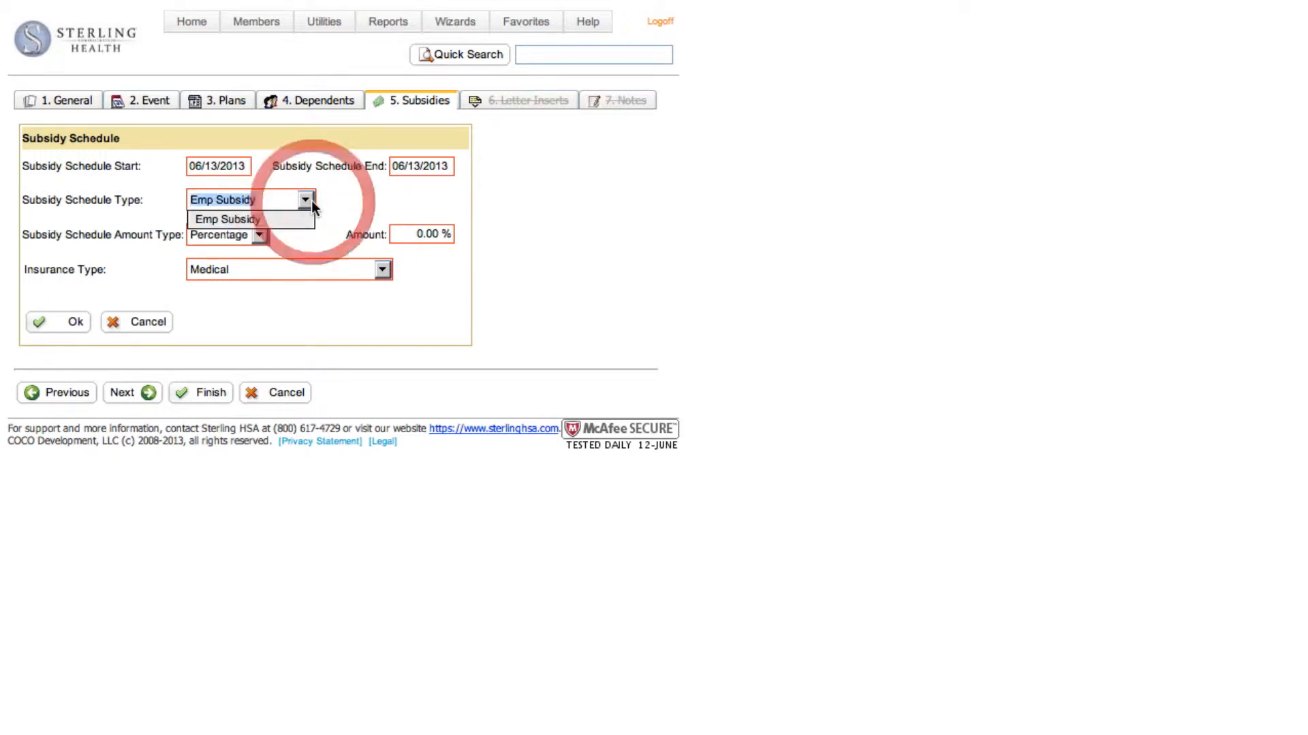
pyautogui.click(218, 216)
pyautogui.click(260, 234)
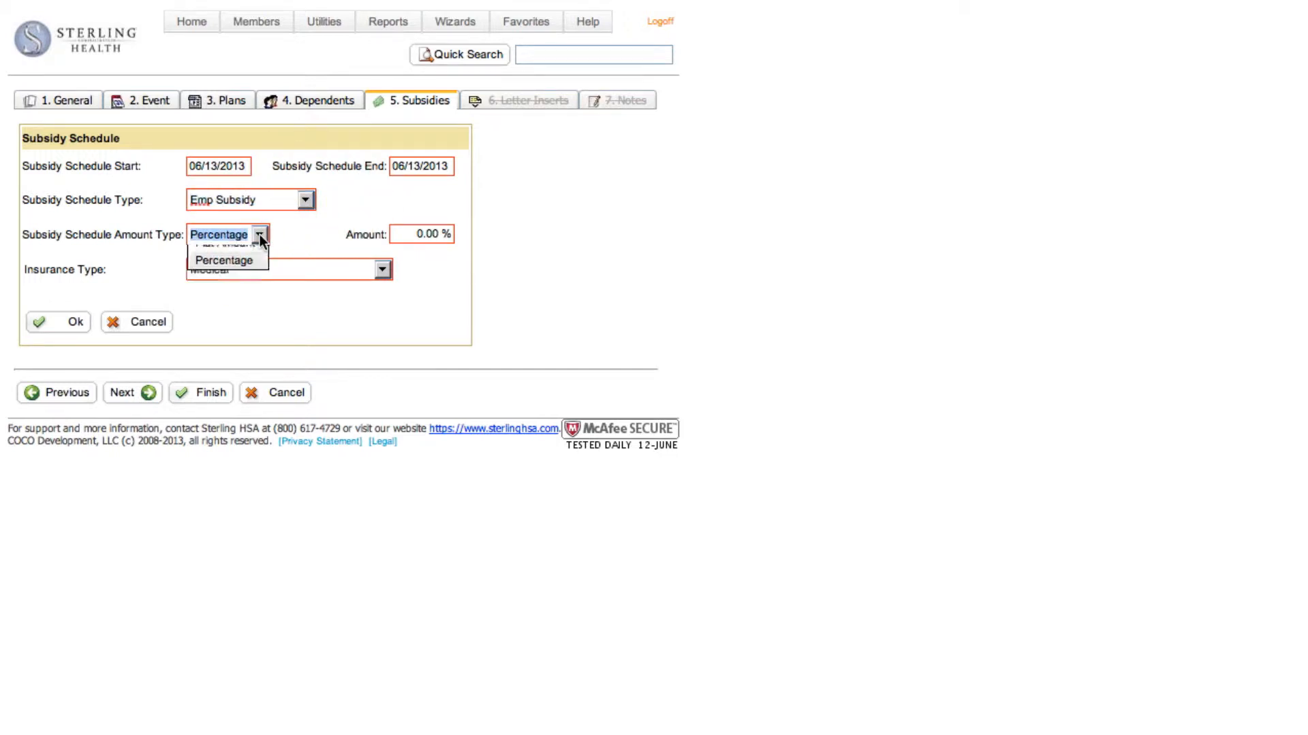
pyautogui.click(259, 234)
pyautogui.click(415, 235)
pyautogui.write('100')
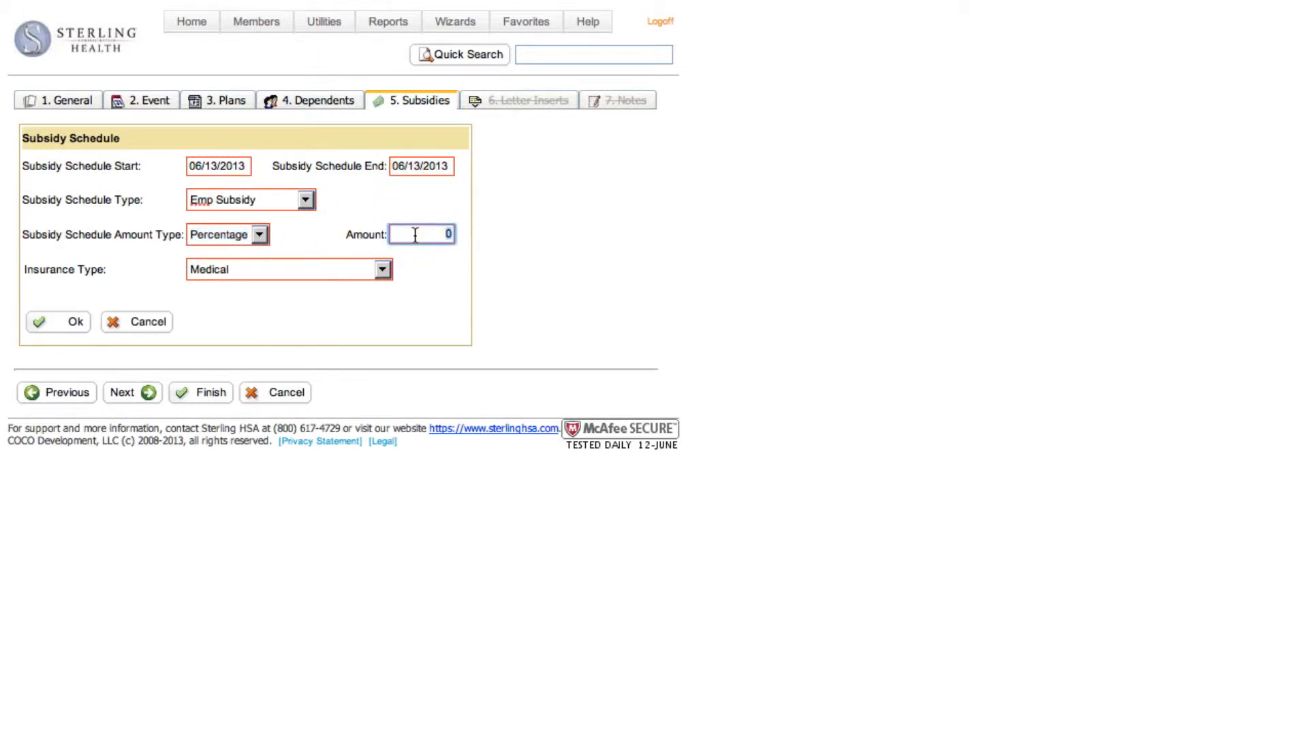
pyautogui.click(382, 269)
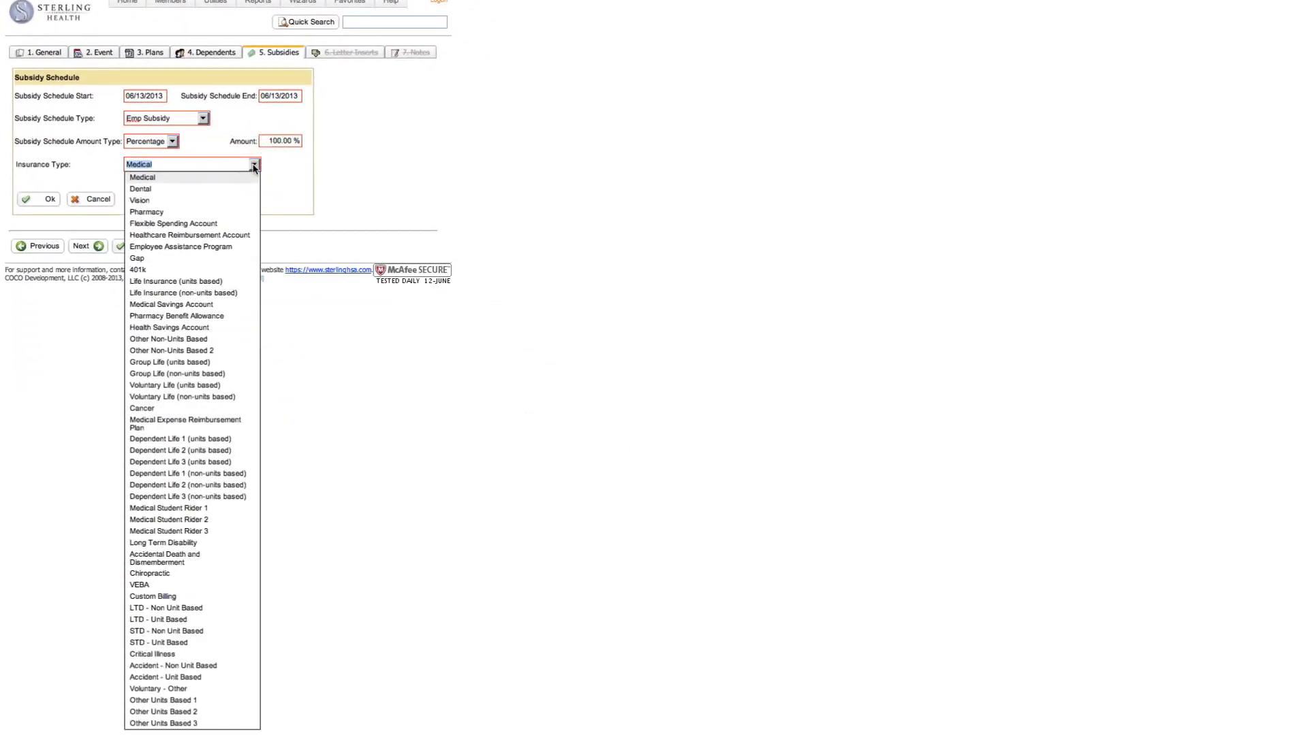
pyautogui.click(253, 166)
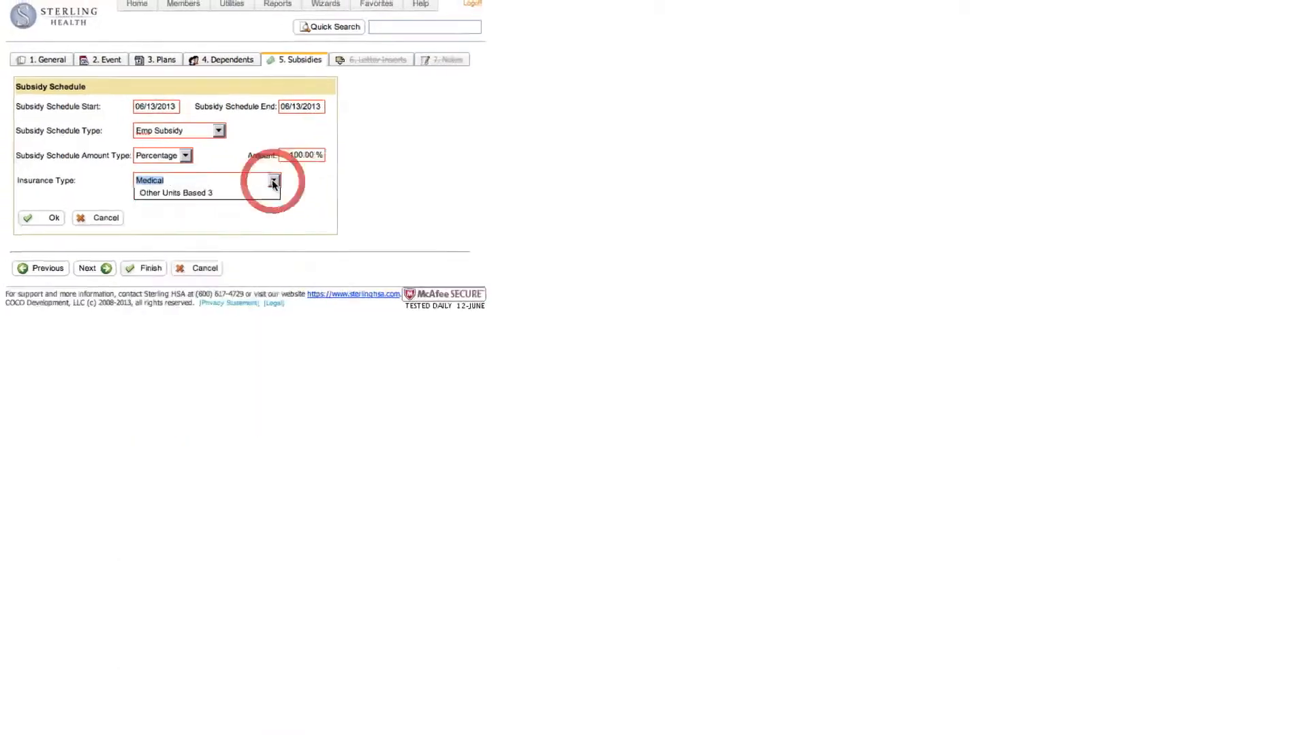
pyautogui.click(48, 199)
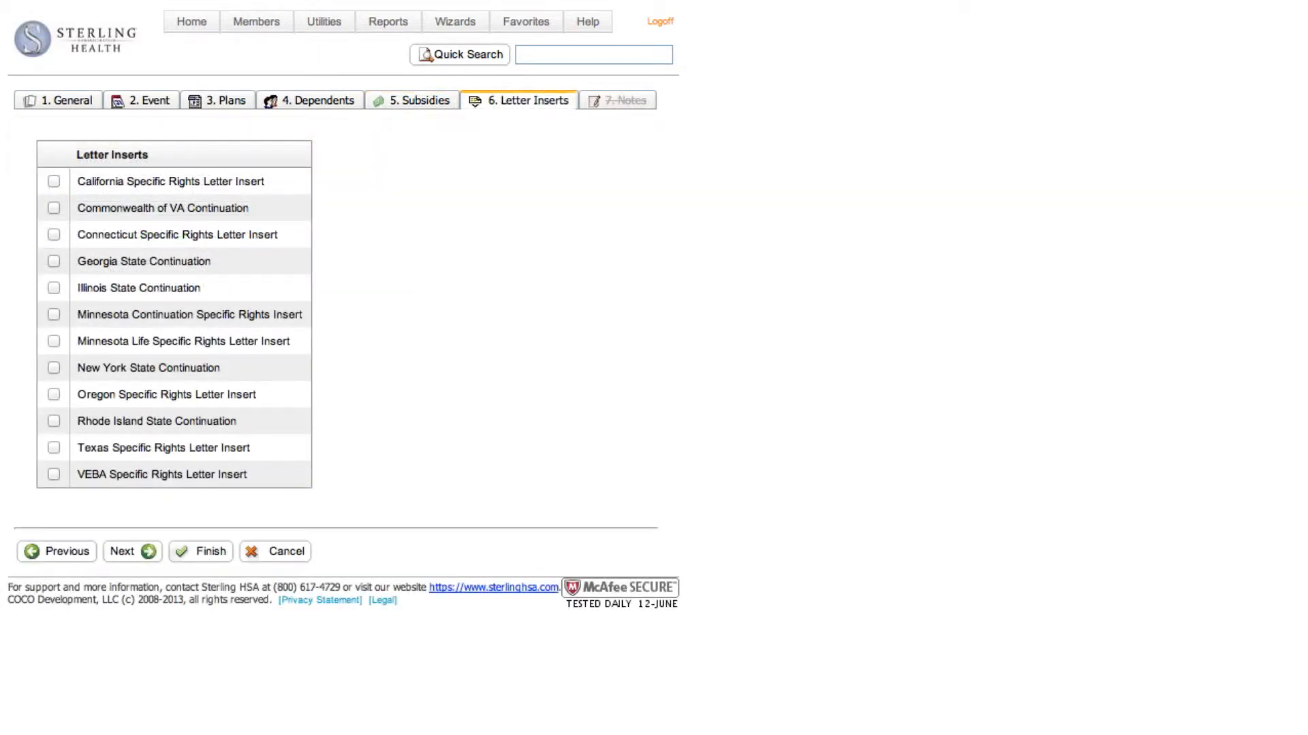
# Include the California Specific Rights Letter Insert and finish adding the qualified beneficiary
pyautogui.click(53, 181)
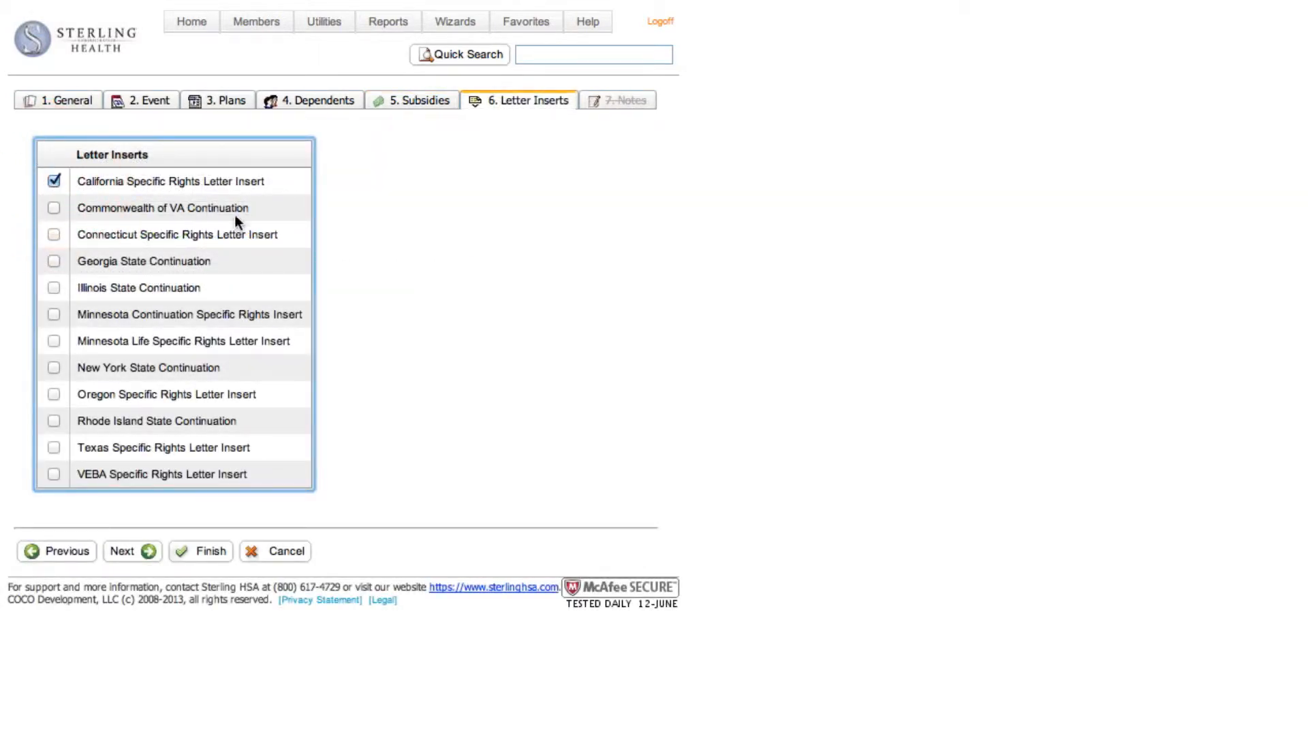
pyautogui.click(214, 551)
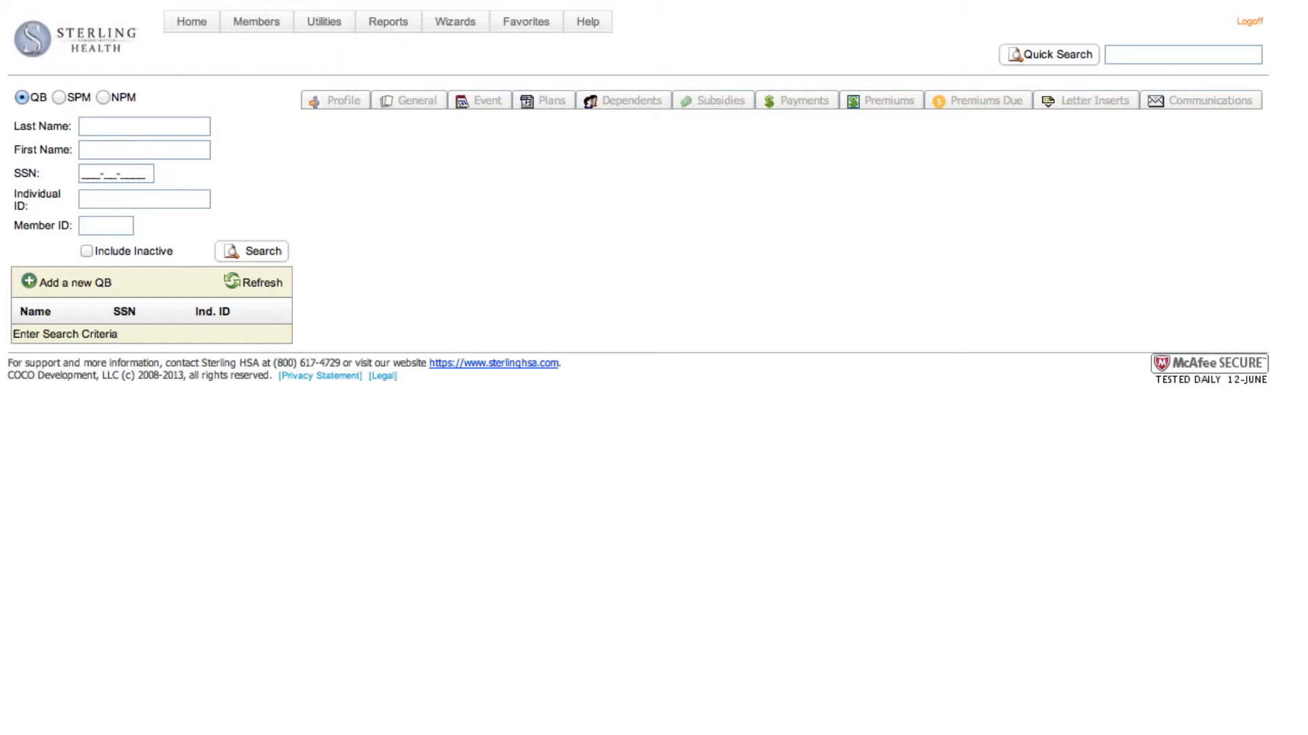
# Search for all active qualified beneficiaries and open the record with the 06/01/2013 qualifying event
pyautogui.click(255, 252)
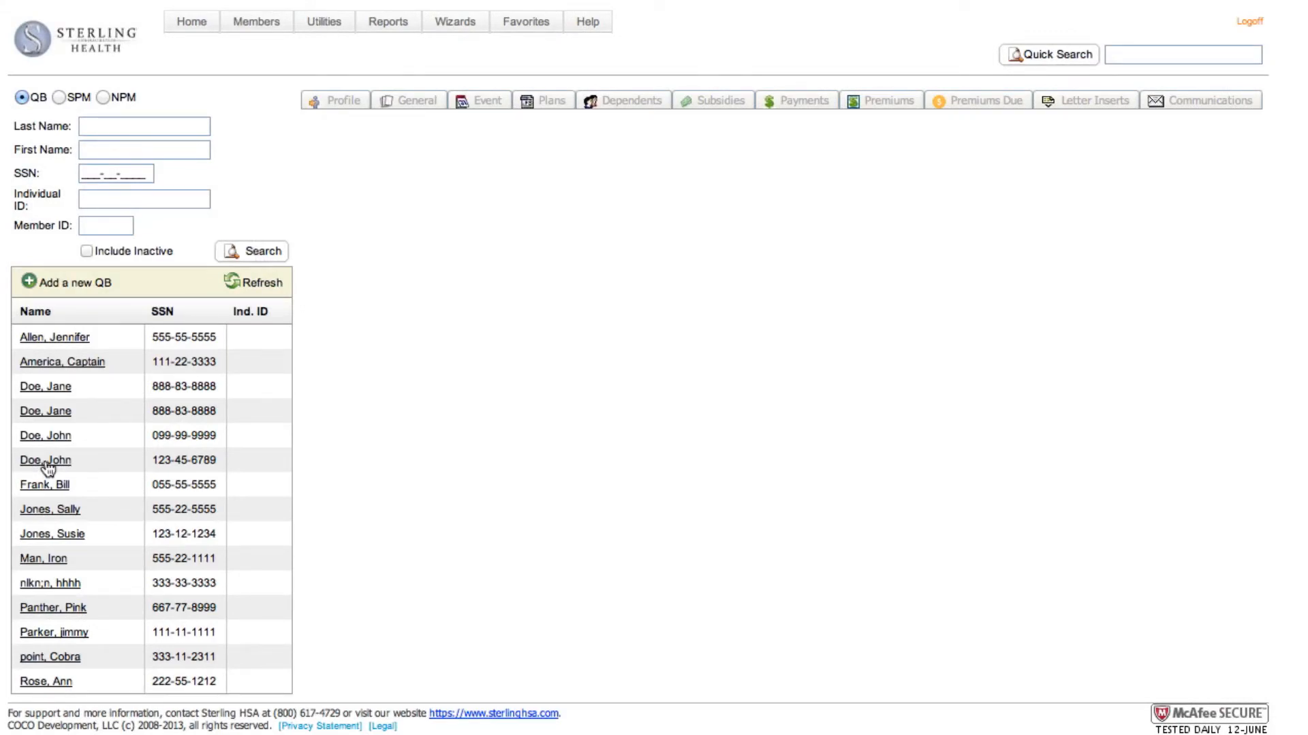
pyautogui.moveTo(48, 463)
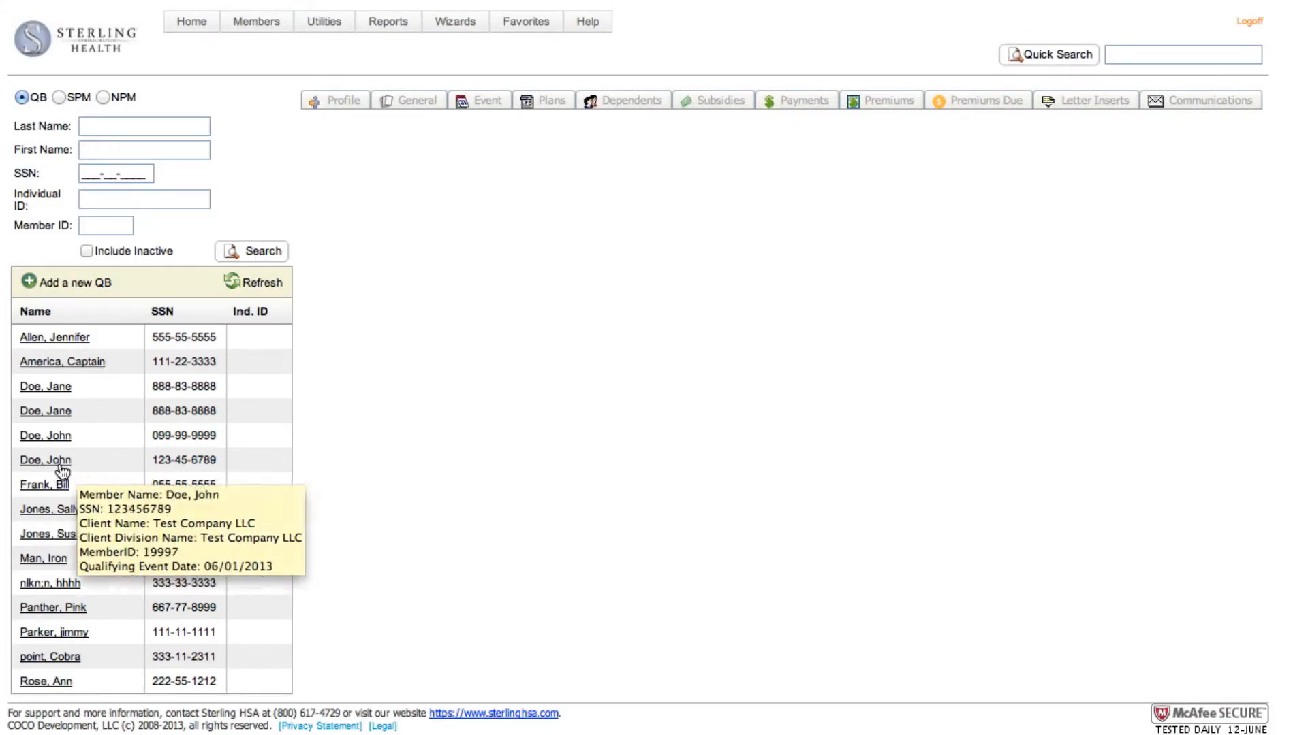
pyautogui.click(57, 469)
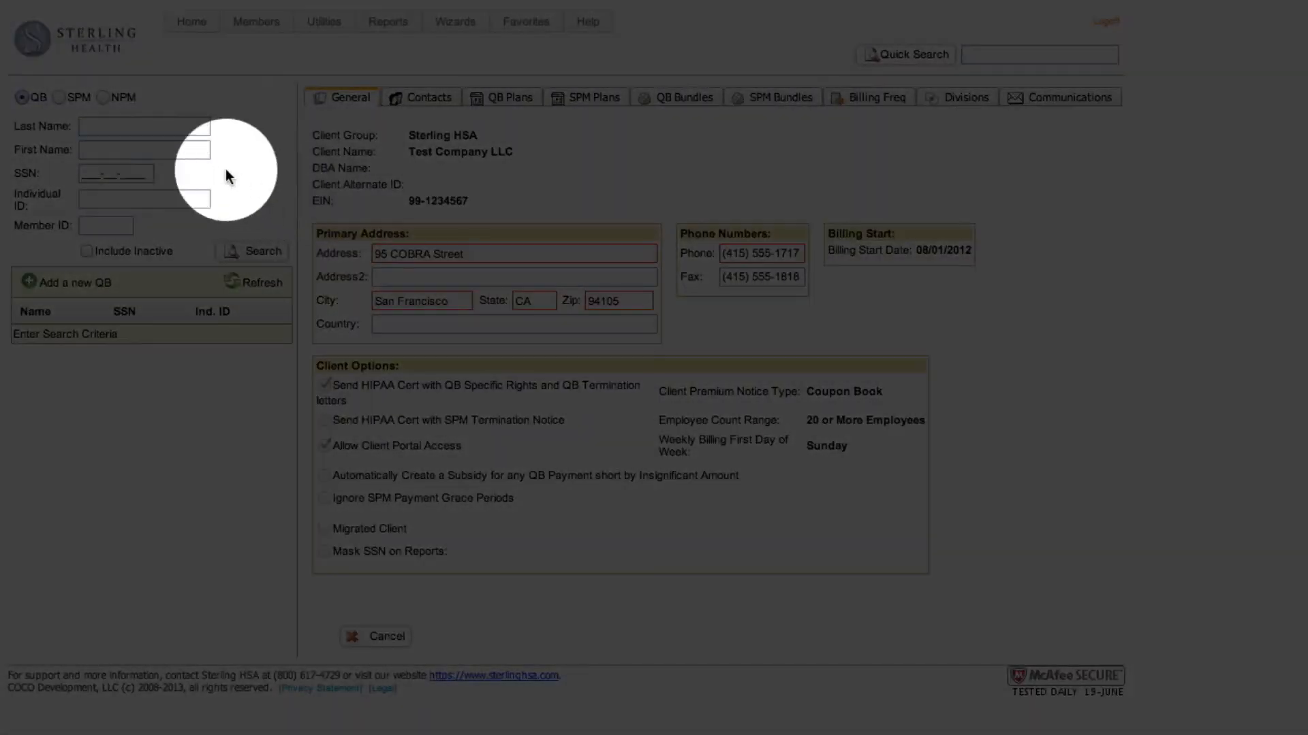
# Start a new NPM for Test Company LLC and enter the member's first name, last name and SSN
pyautogui.click(103, 99)
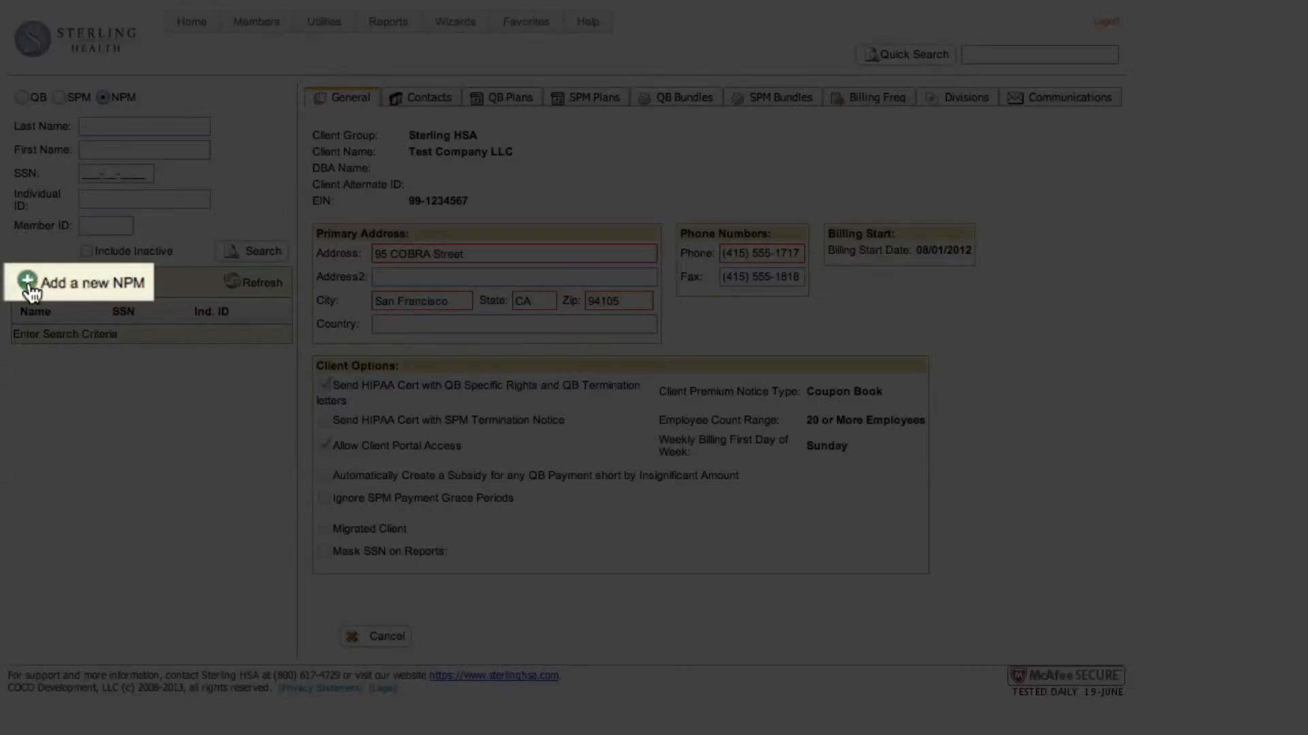
pyautogui.click(29, 283)
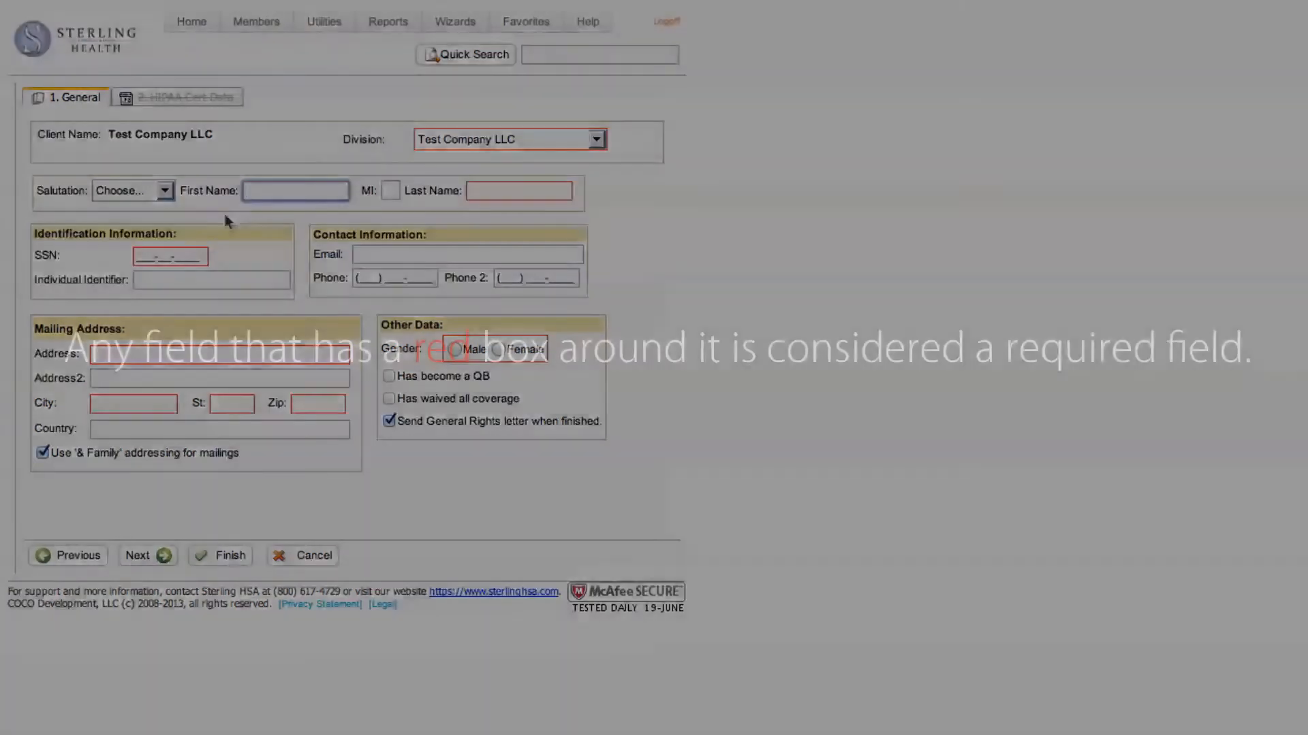
pyautogui.write('John')
pyautogui.press('Tab')
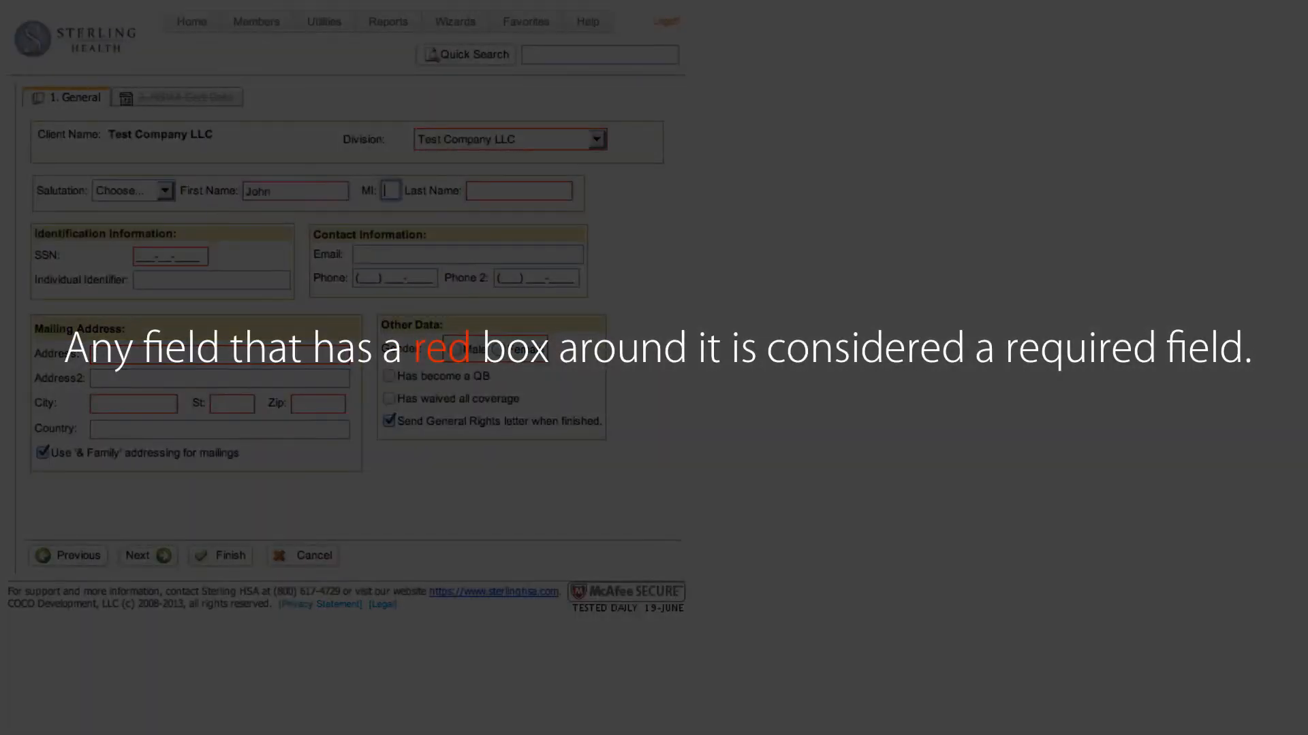
pyautogui.press('Tab')
pyautogui.write('Doe')
pyautogui.press('Tab')
pyautogui.write('123231234')
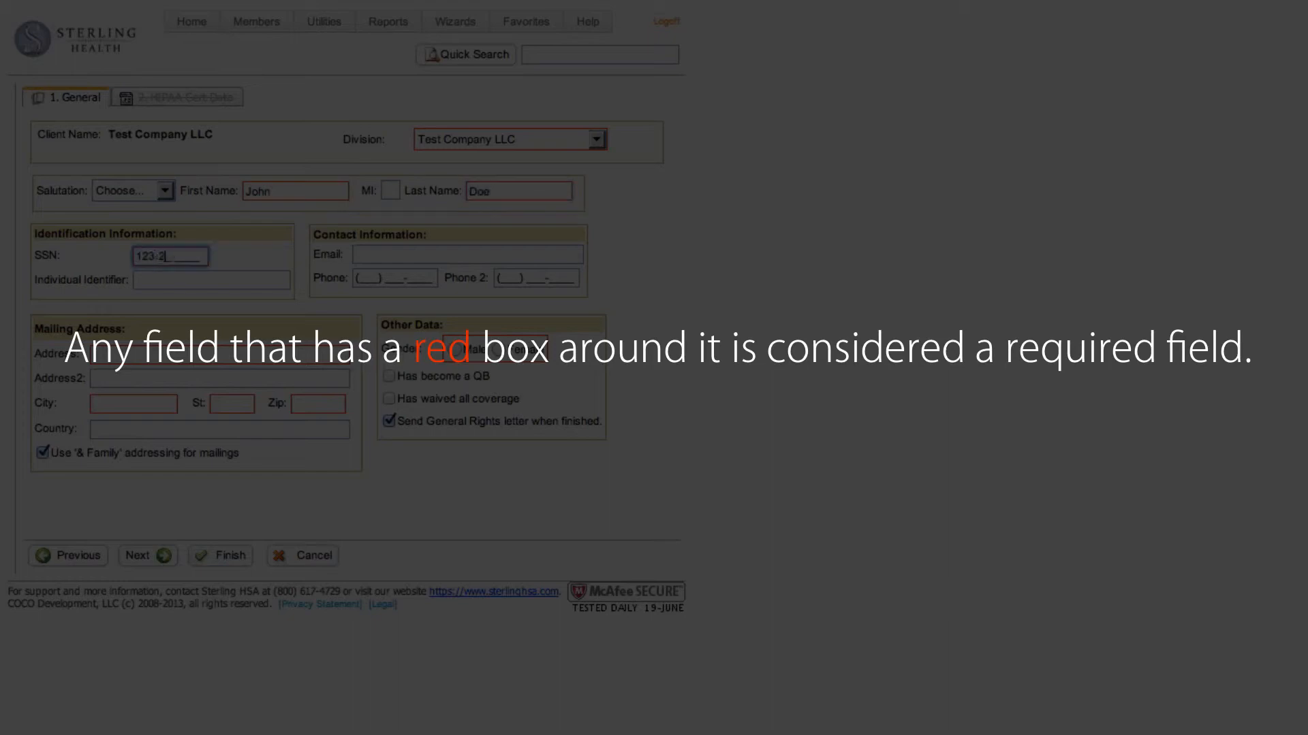
# Fill in the new member's mailing address with street, city, state and ZIP code
pyautogui.press('Tab')
pyautogui.press('Tab')
pyautogui.press('Tab')
pyautogui.press('Tab')
pyautogui.press('Tab')
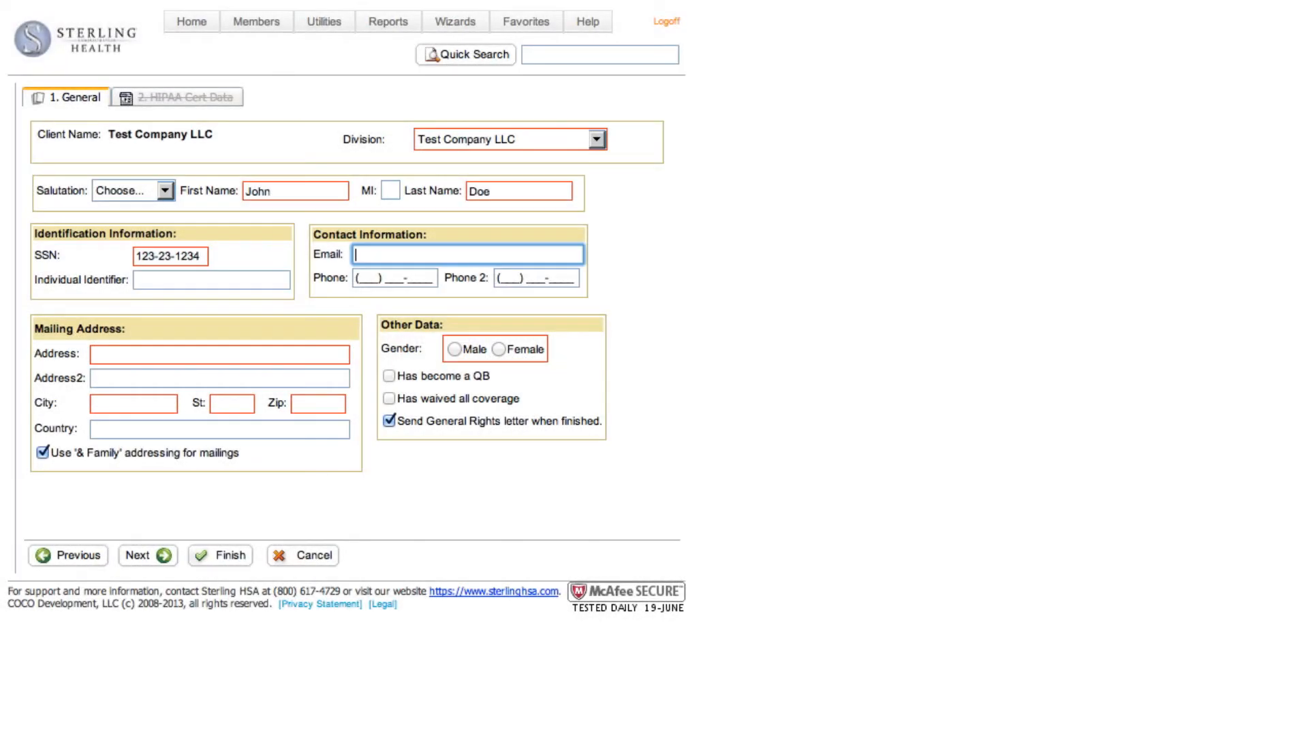
pyautogui.write('123')
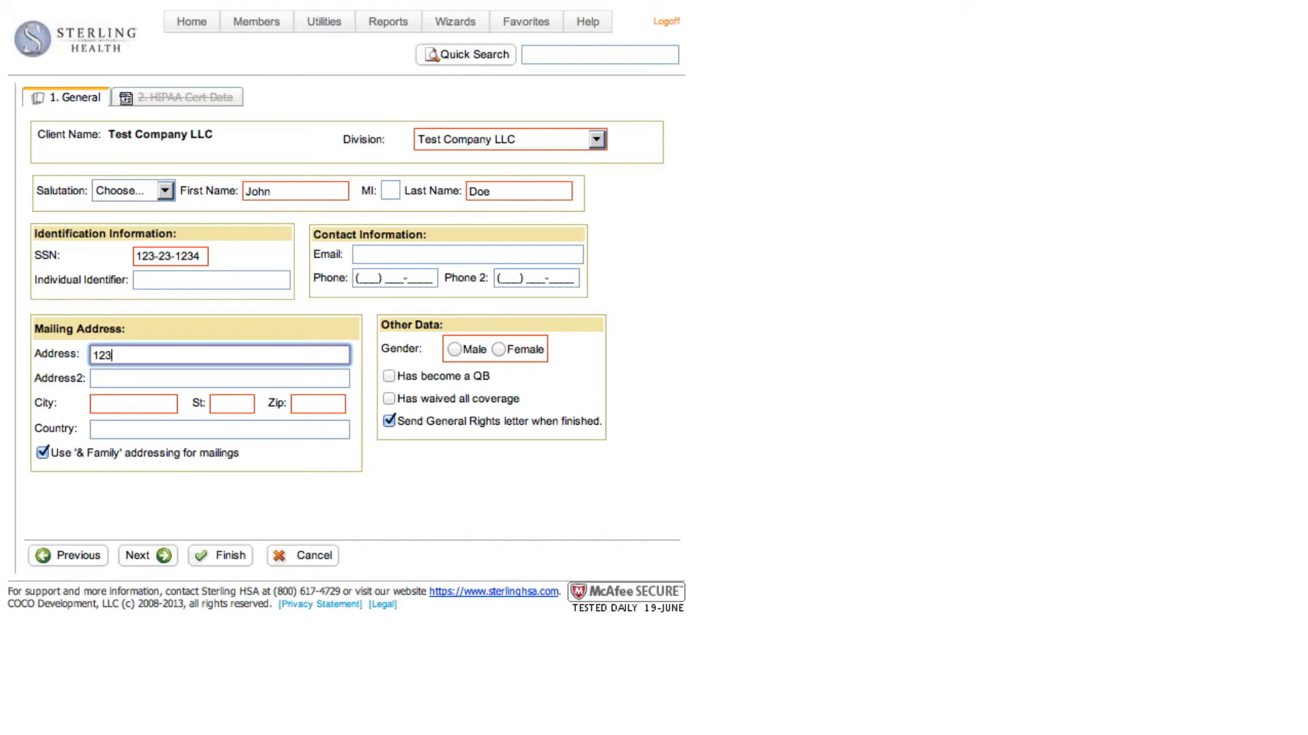
pyautogui.write(' Employee Ave')
pyautogui.press('Tab')
pyautogui.press('Tab')
pyautogui.write('City')
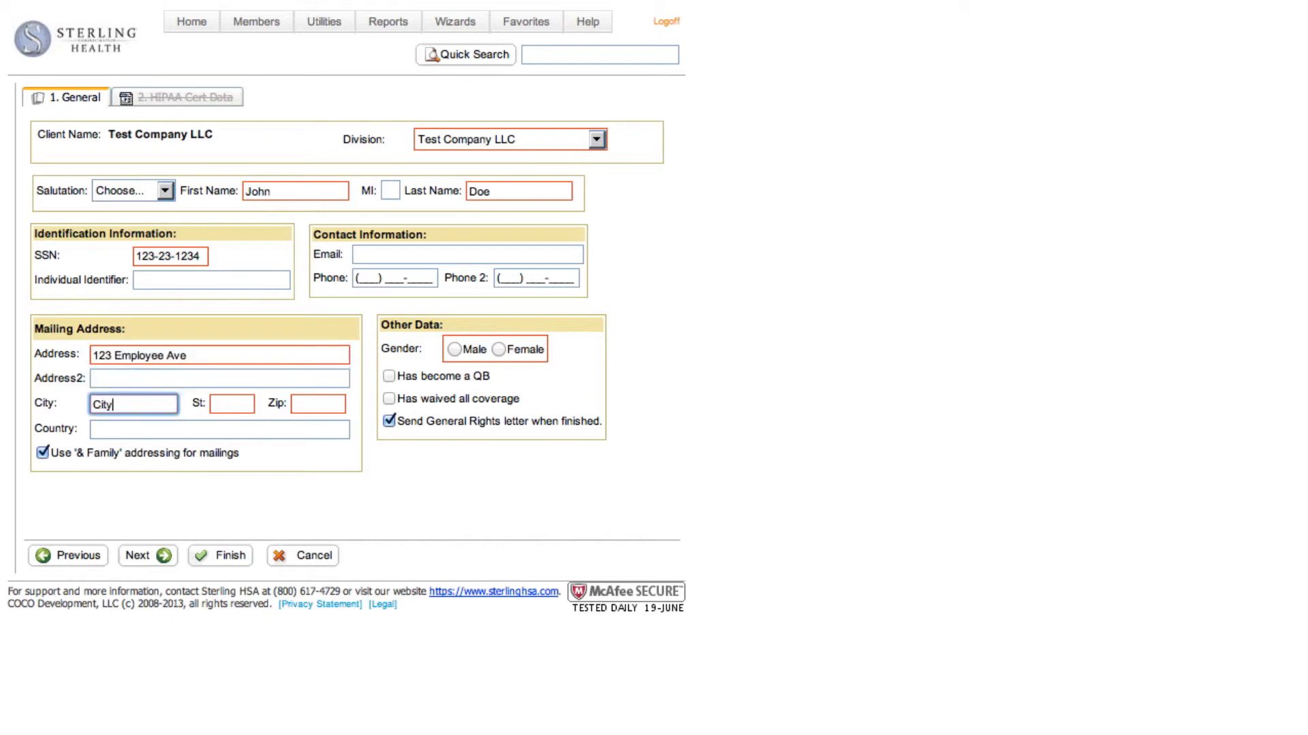
pyautogui.press('Tab')
pyautogui.write('STATE')
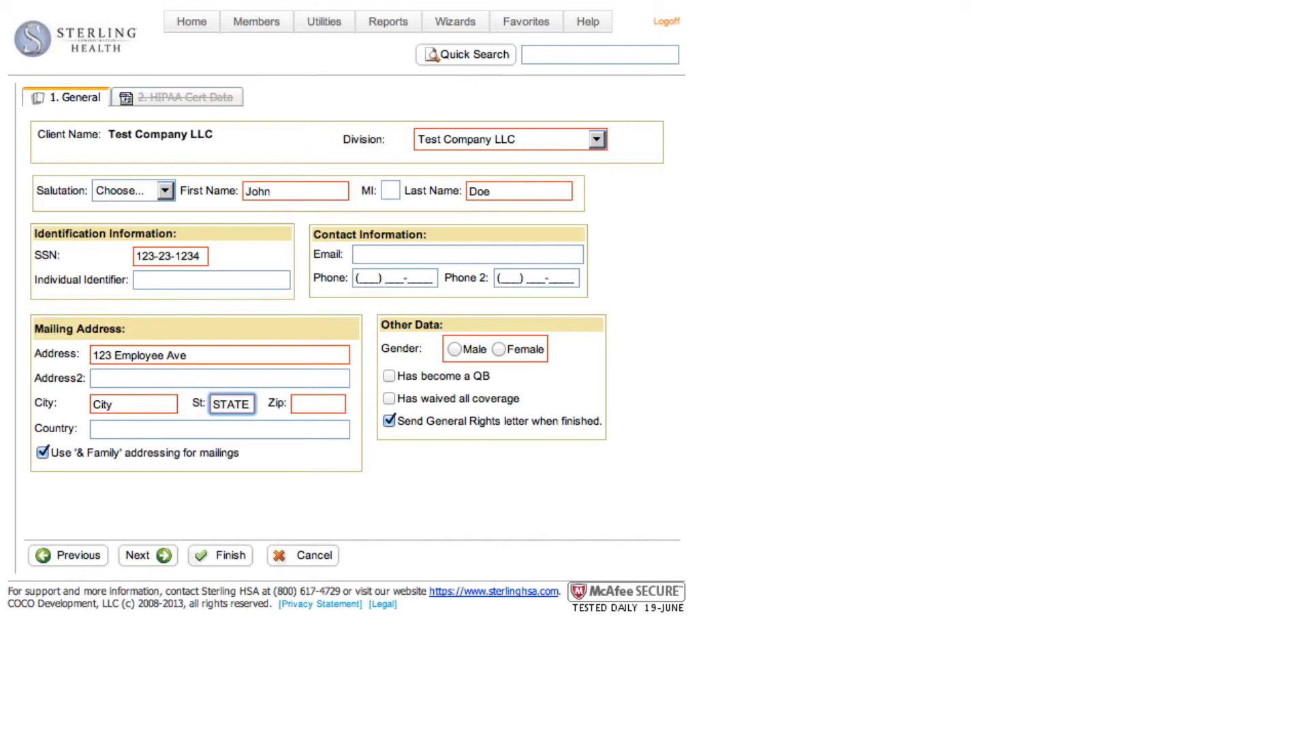
pyautogui.press('Tab')
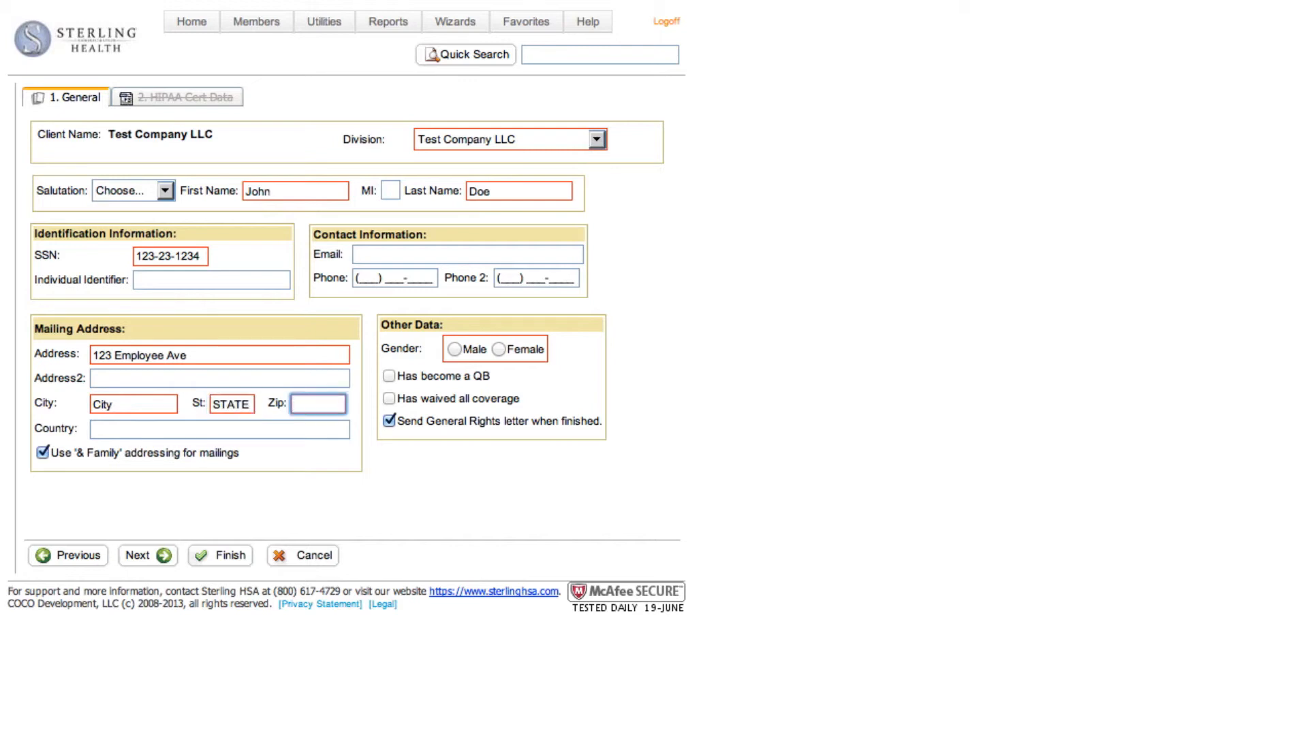
pyautogui.write('00000')
# Set the member's gender to Male and finish adding the NPM
pyautogui.click(455, 349)
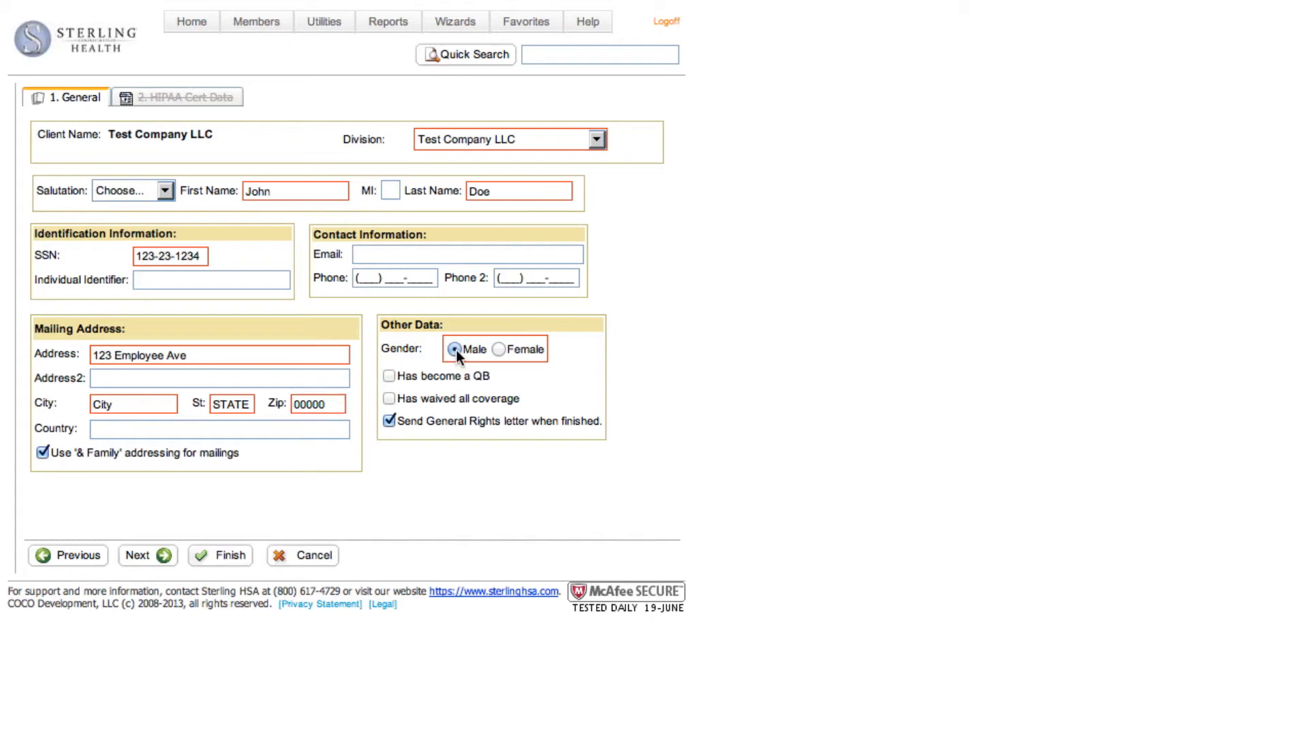
pyautogui.click(148, 558)
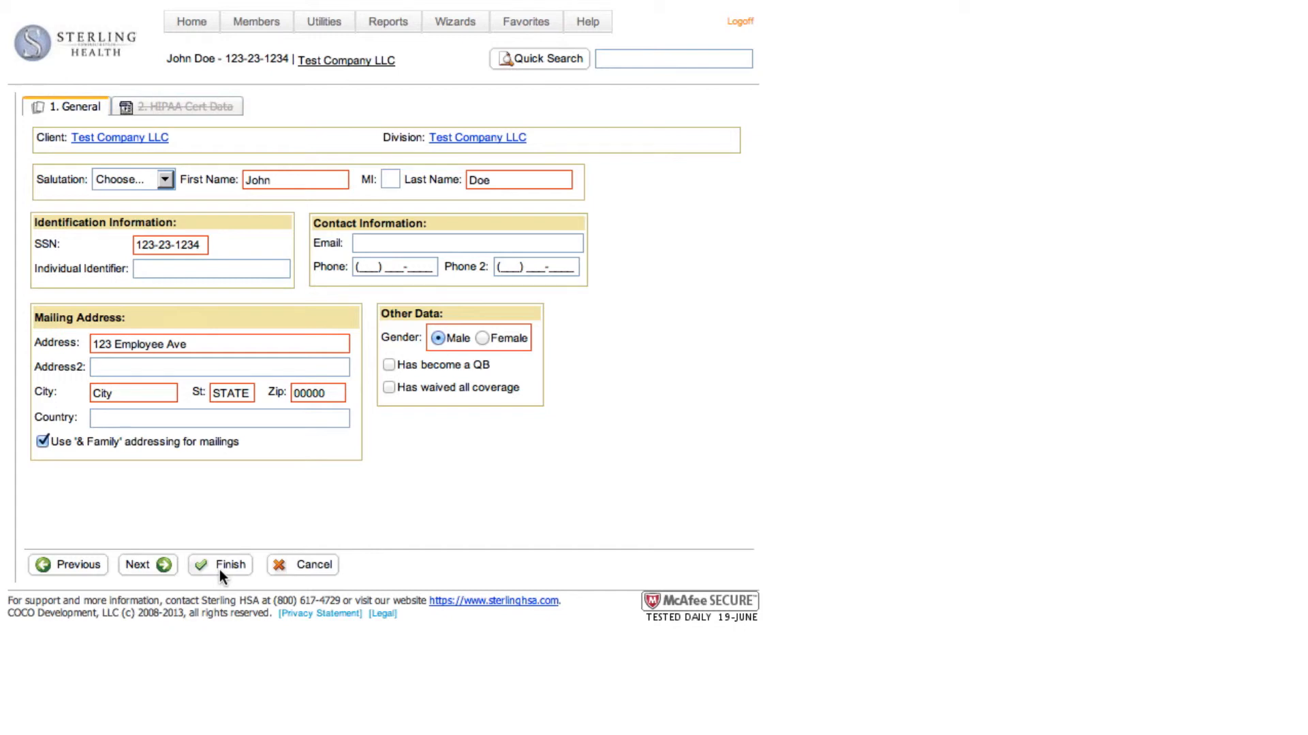
pyautogui.click(219, 564)
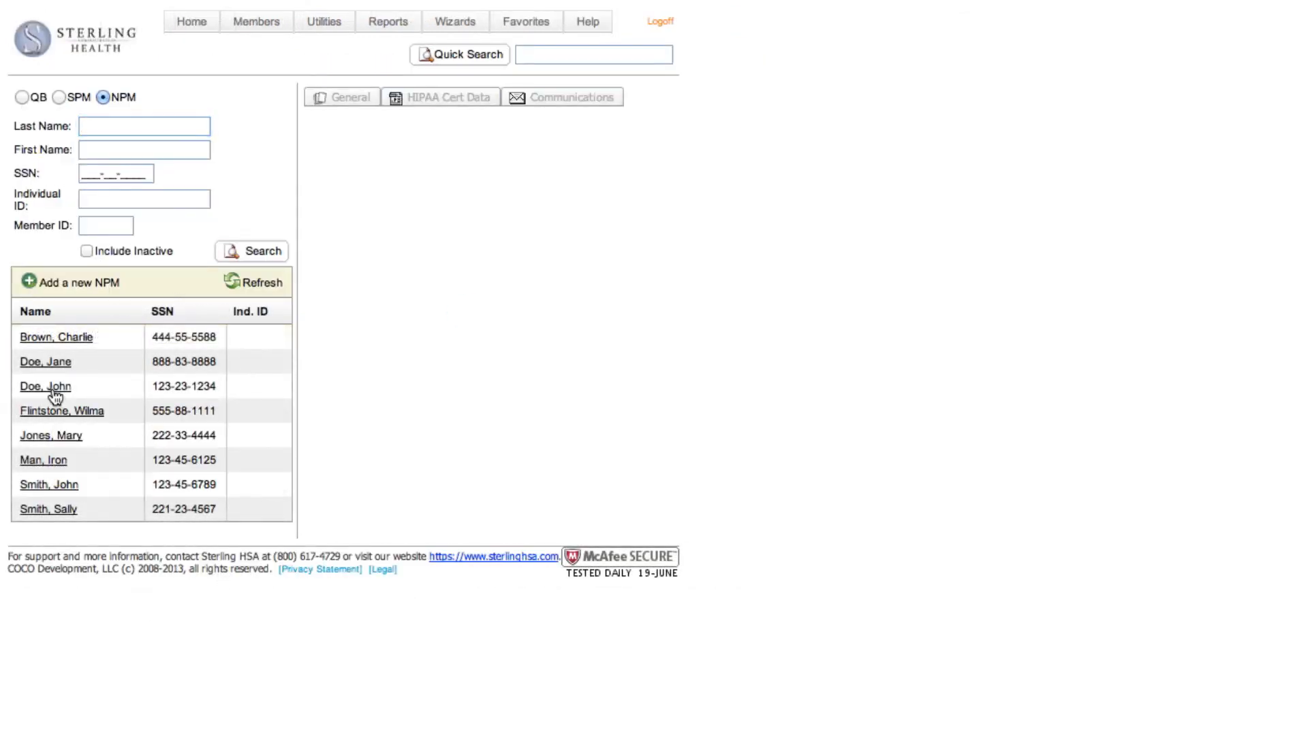
# Open the newly added NPM's record, check its communications, and return to the general details
pyautogui.click(55, 394)
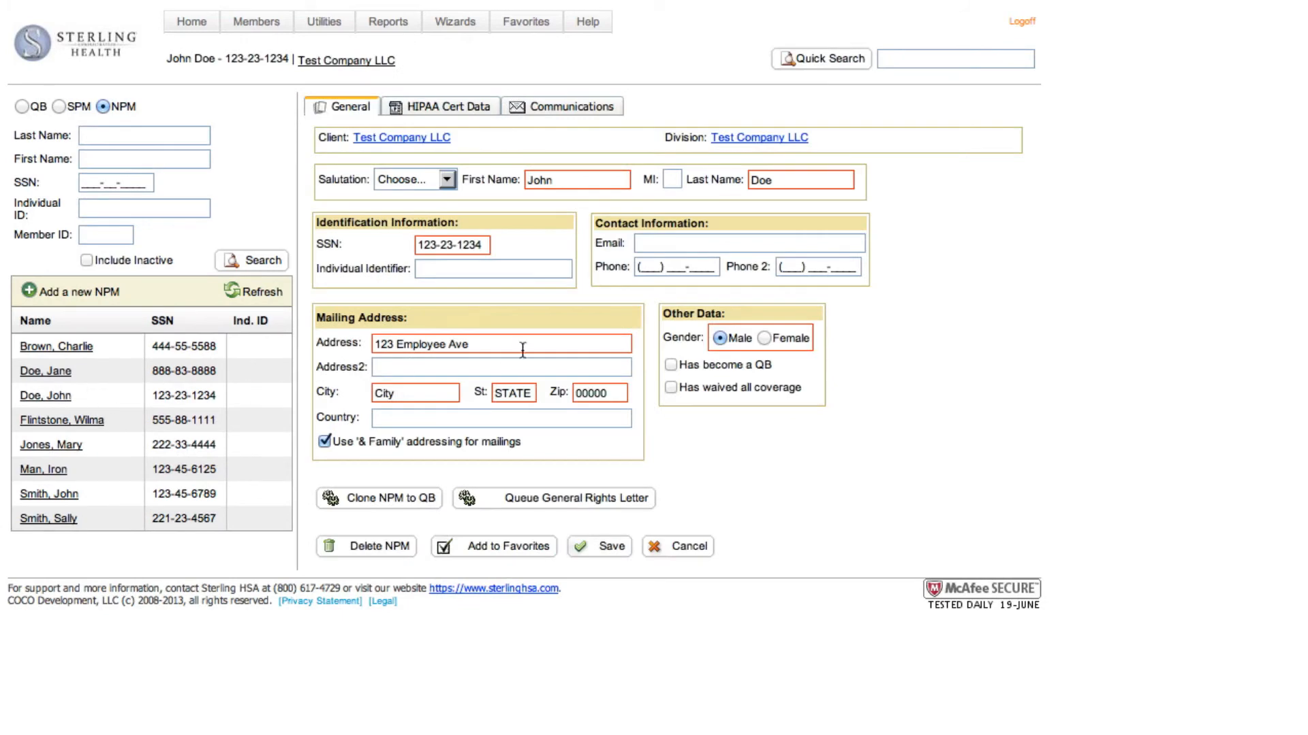
pyautogui.click(576, 113)
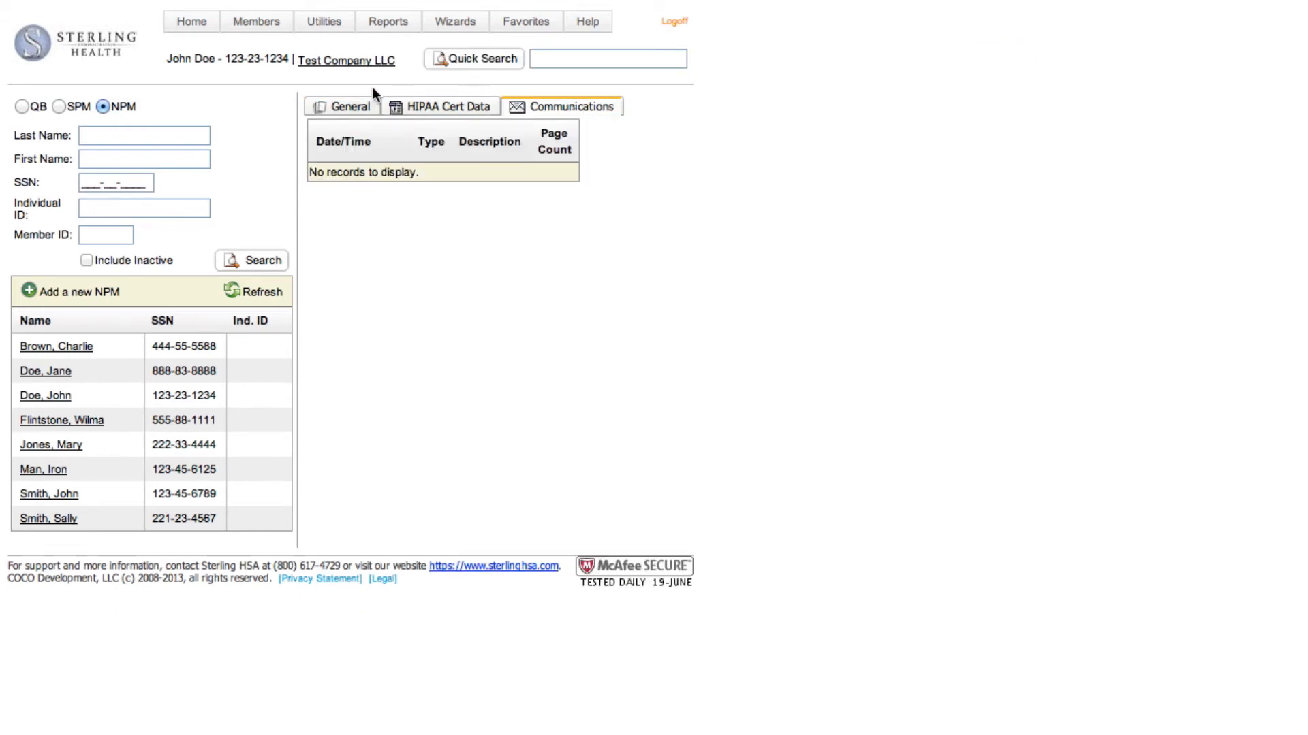
pyautogui.click(324, 109)
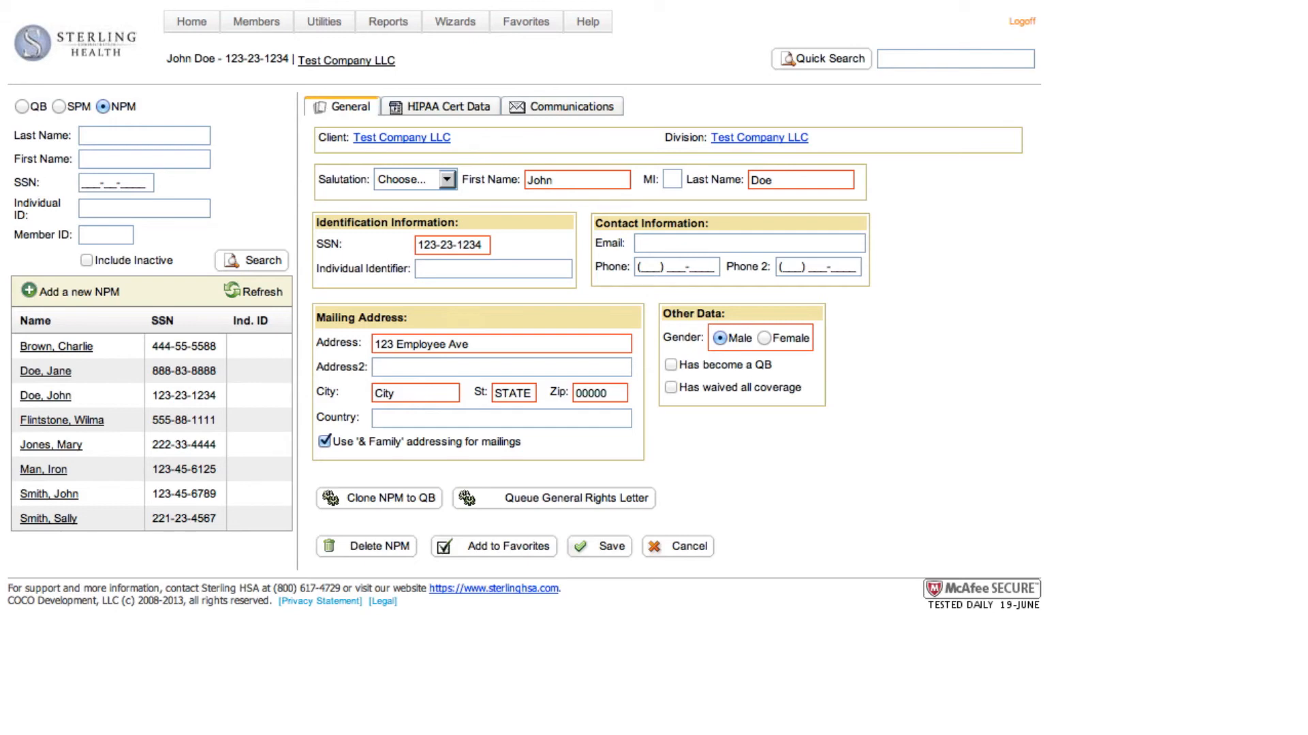